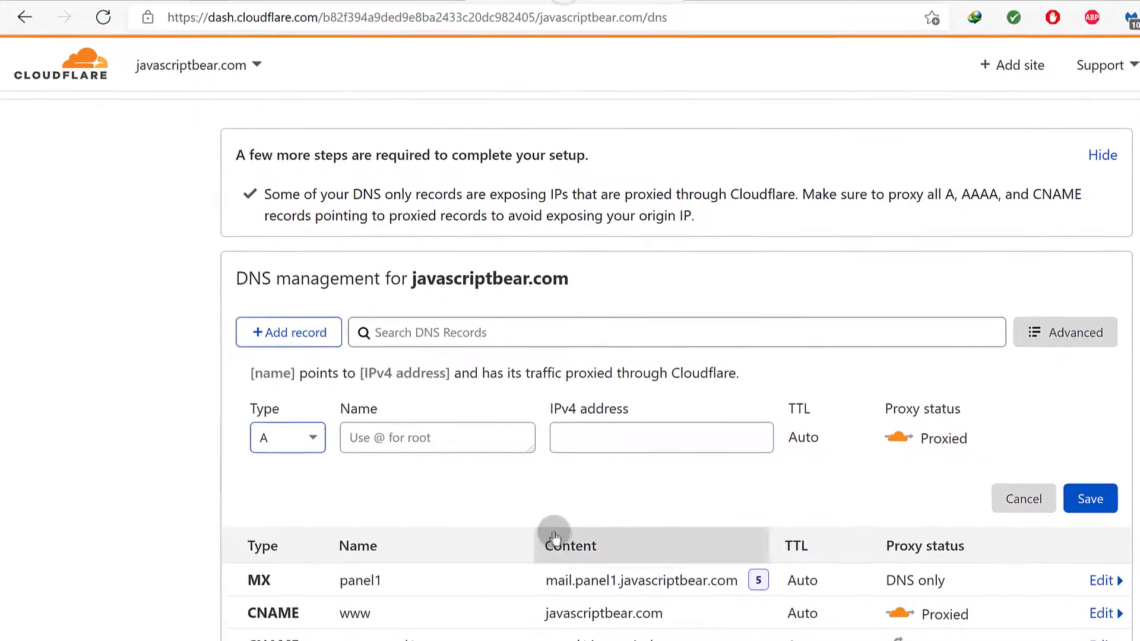
# In a new Edge tab, search for 'cloudflare ports' and open Cloudflare's compatible ports article
pyautogui.scroll(-2, 554, 536)
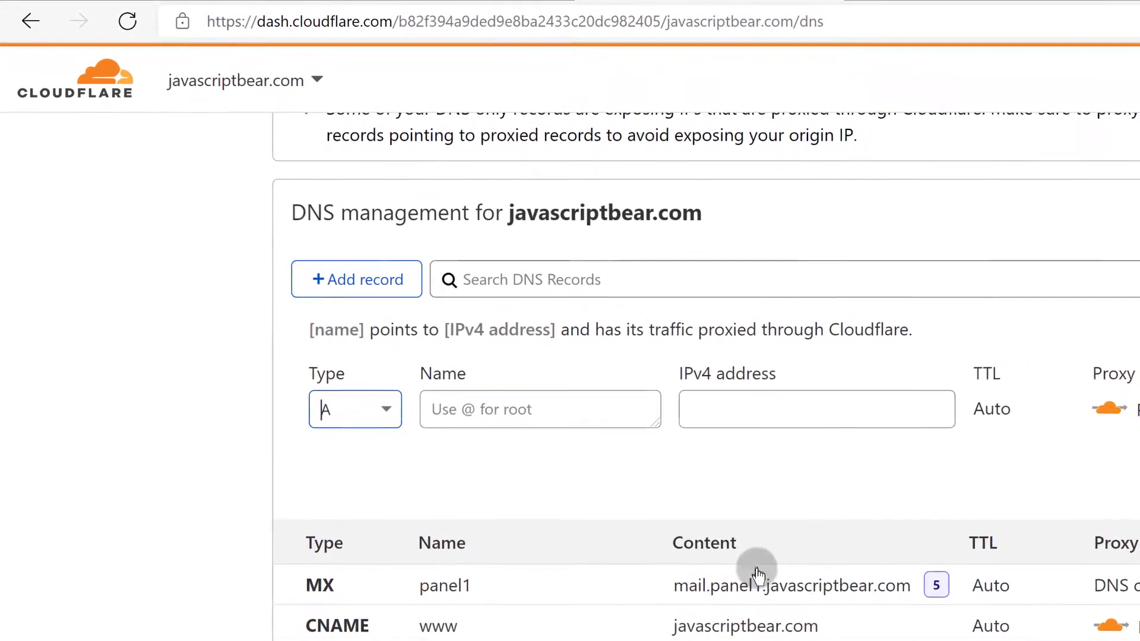
pyautogui.hotkey('ctrl', 't')
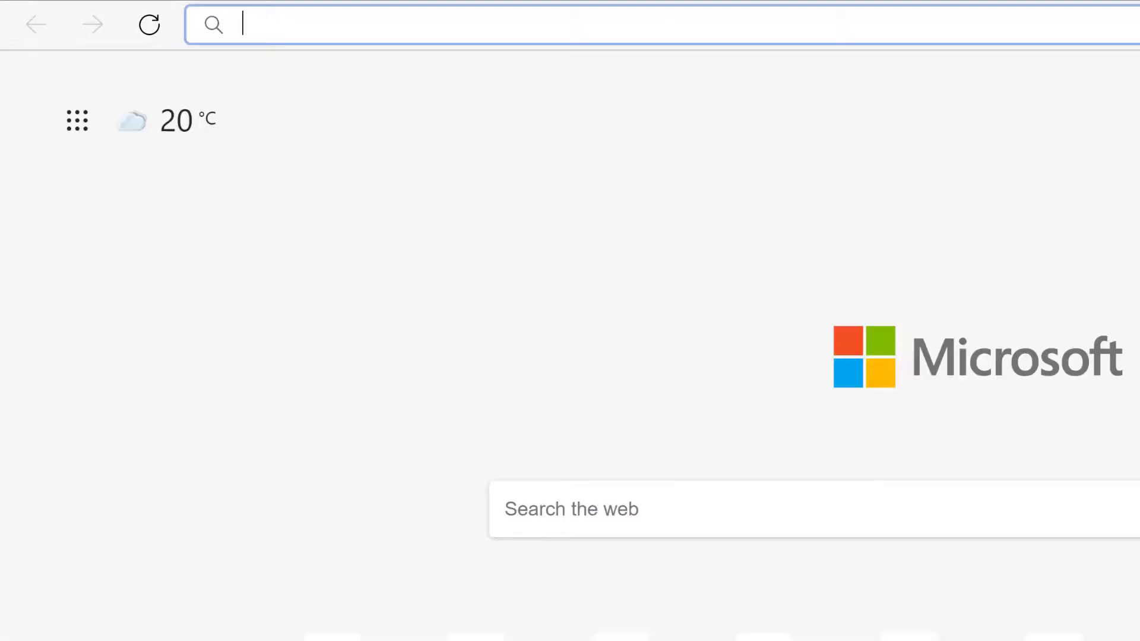
pyautogui.click(923, 28)
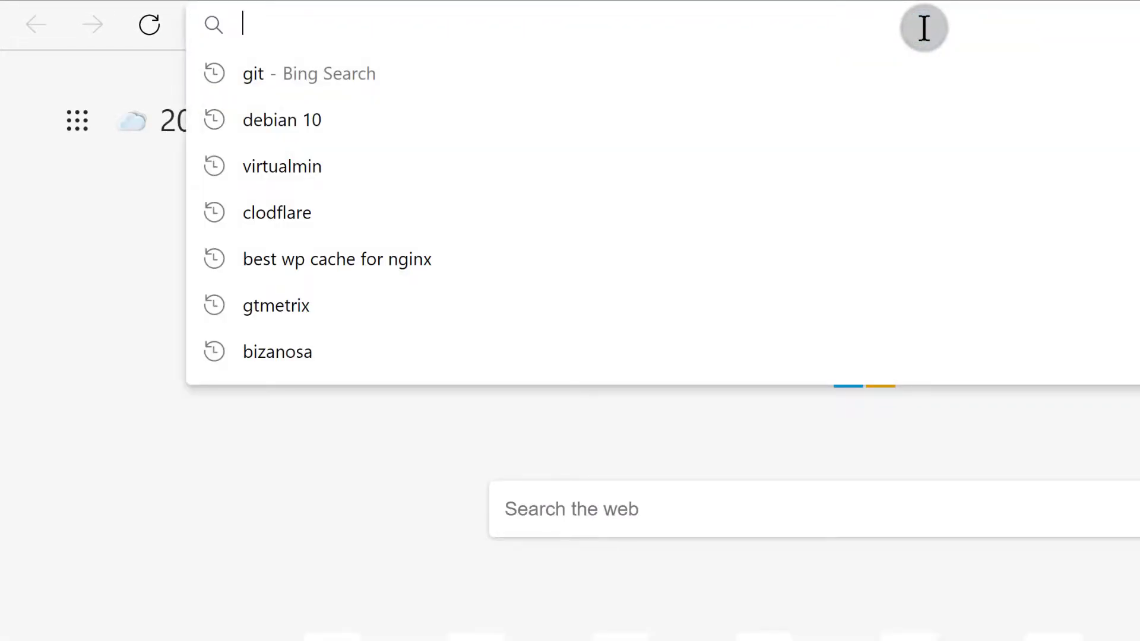
pyautogui.write('cl')
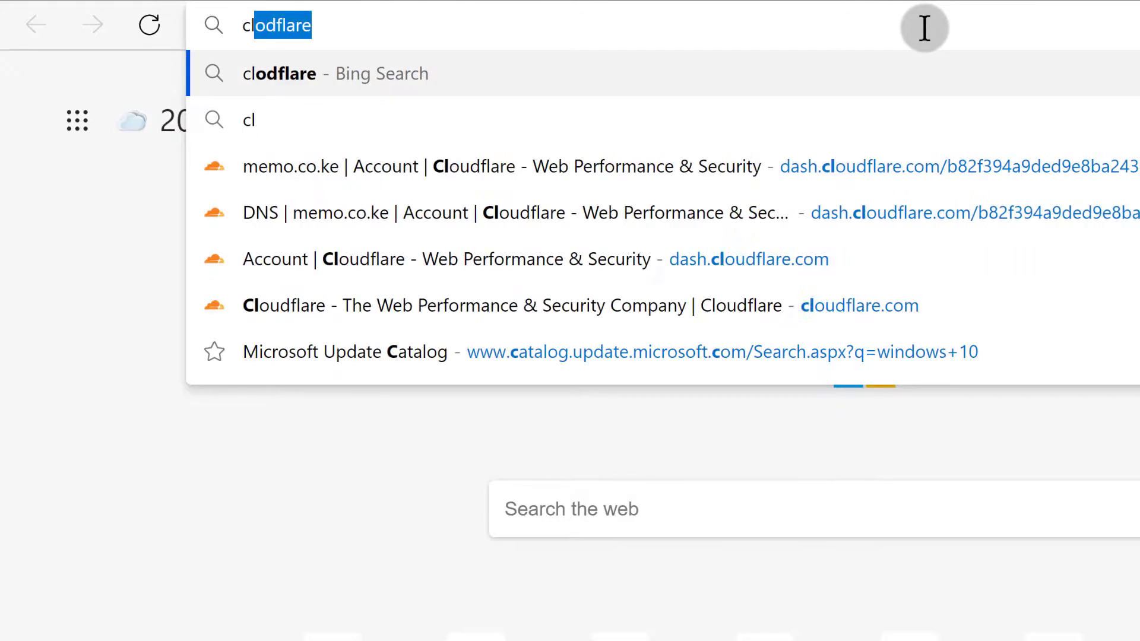
pyautogui.write('oudflare ')
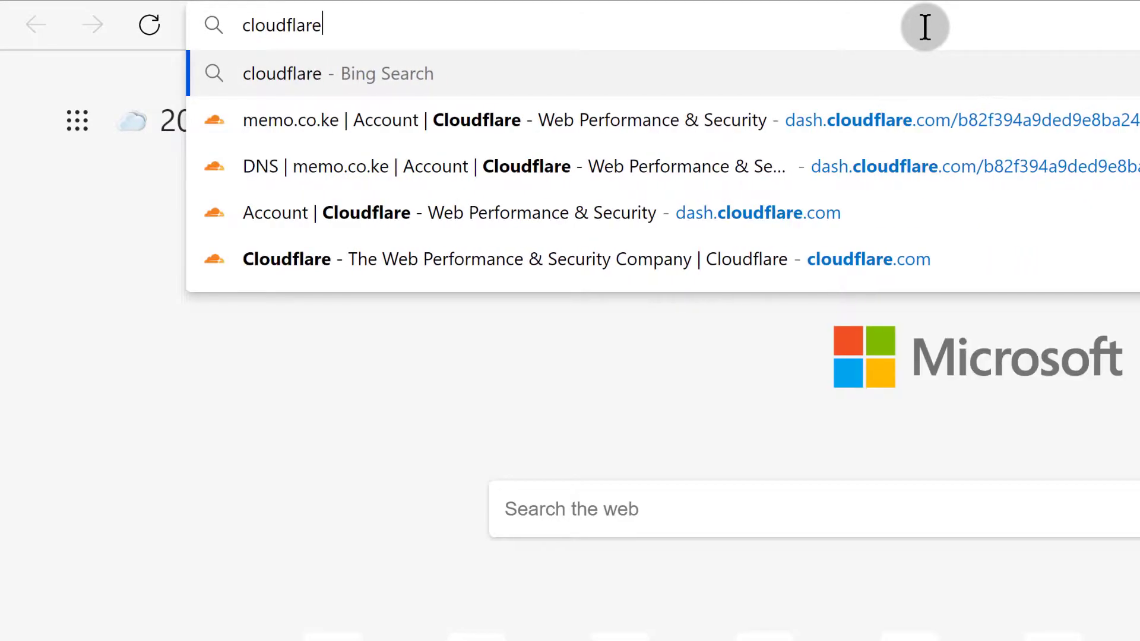
pyautogui.write('ports')
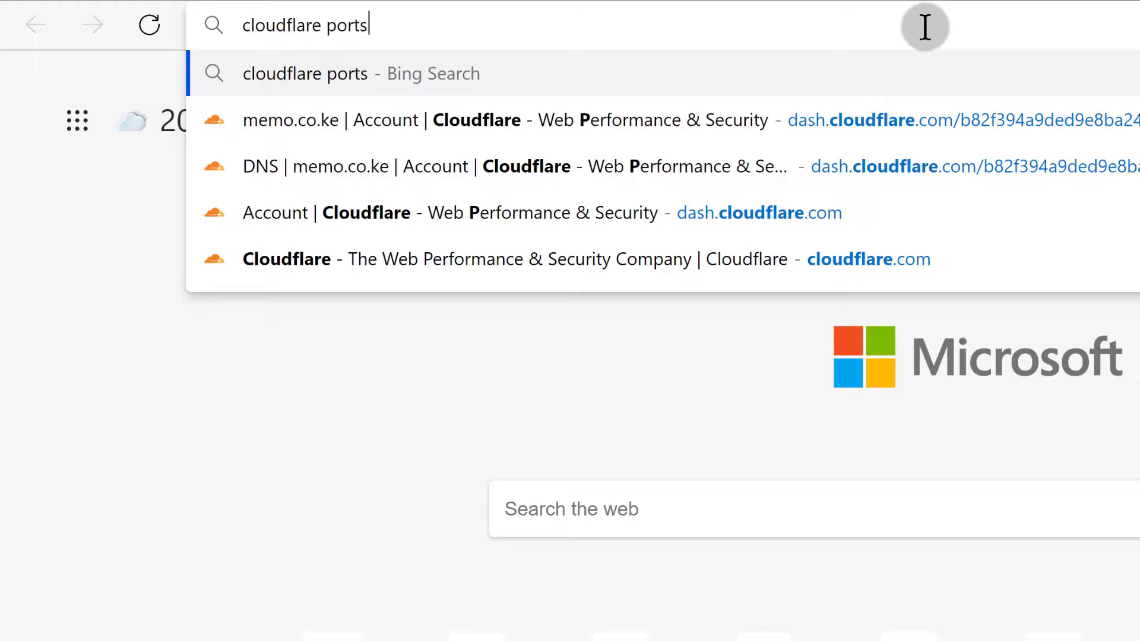
pyautogui.press('Return')
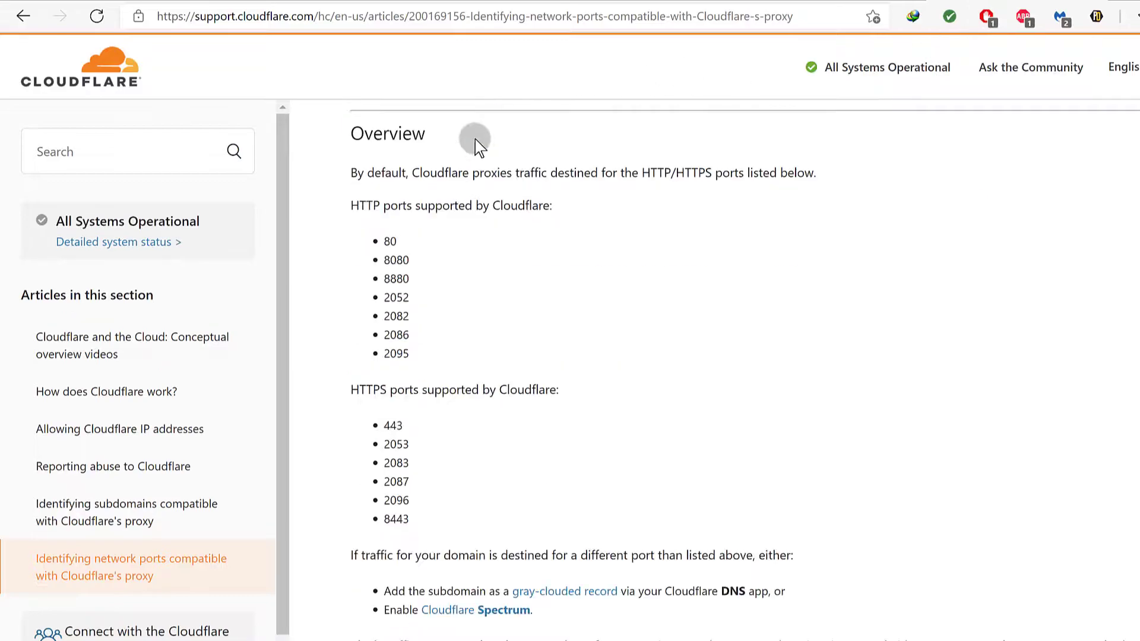
# Copy HTTPS port 2053 from the article's list of supported proxy ports
pyautogui.moveTo(377, 208); pyautogui.dragTo(402, 206)
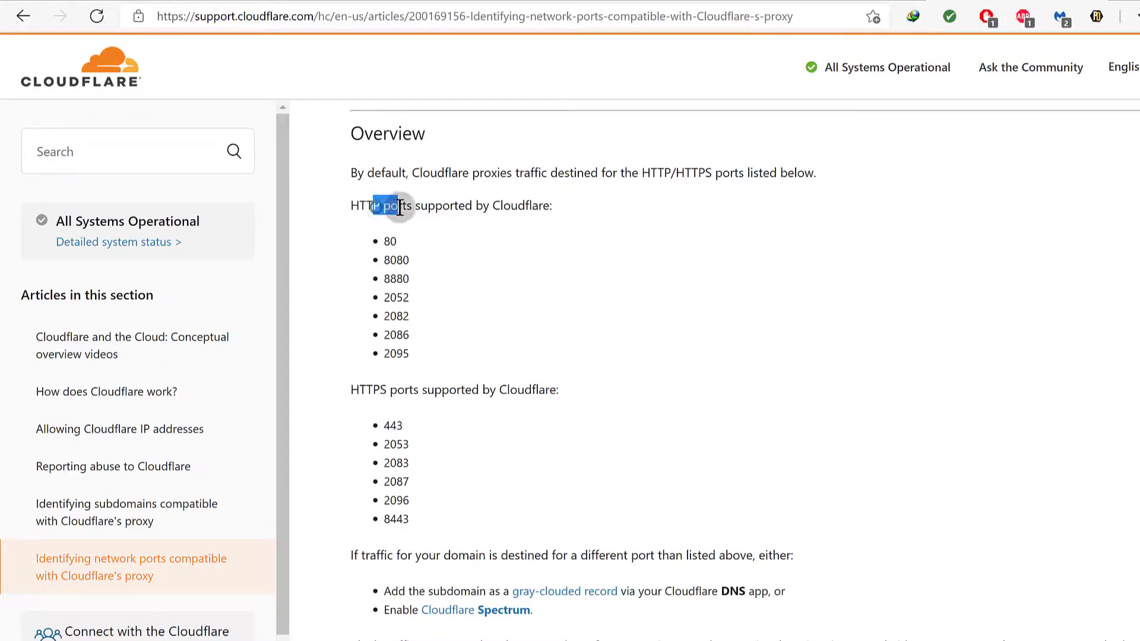
pyautogui.scroll(-2, 445, 293)
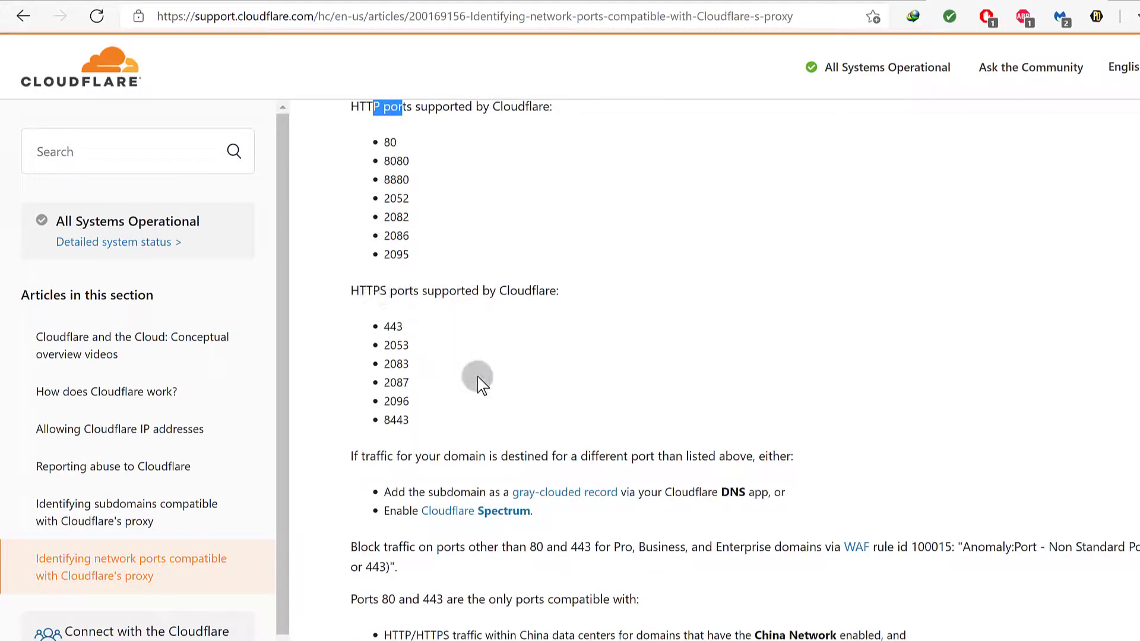
pyautogui.scroll(-2, 464, 376)
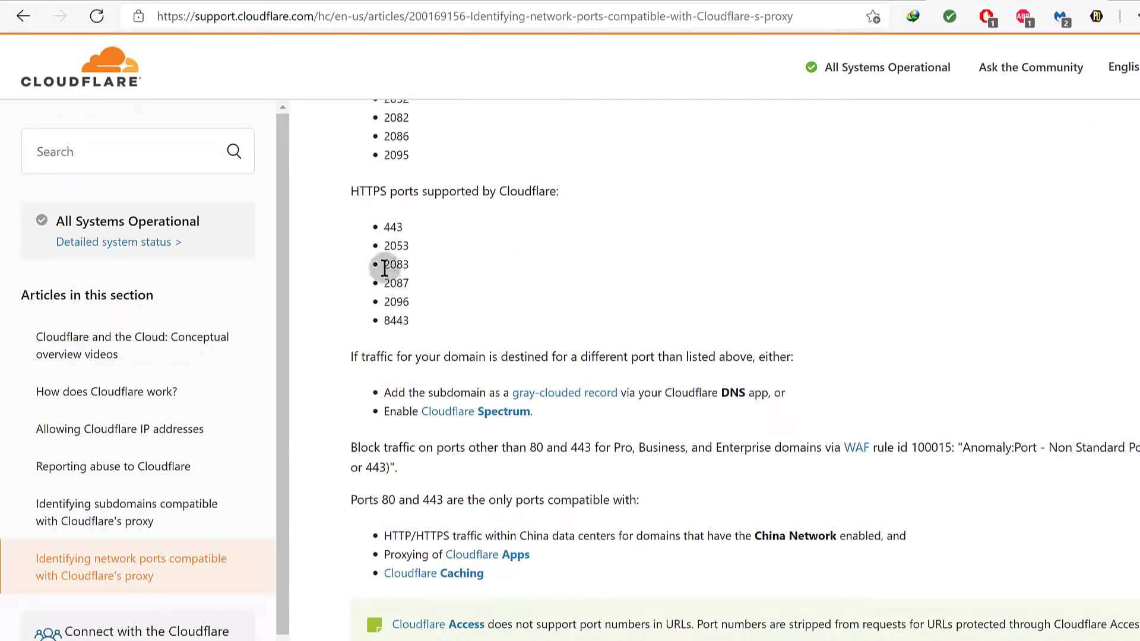
pyautogui.moveTo(376, 246); pyautogui.dragTo(415, 244)
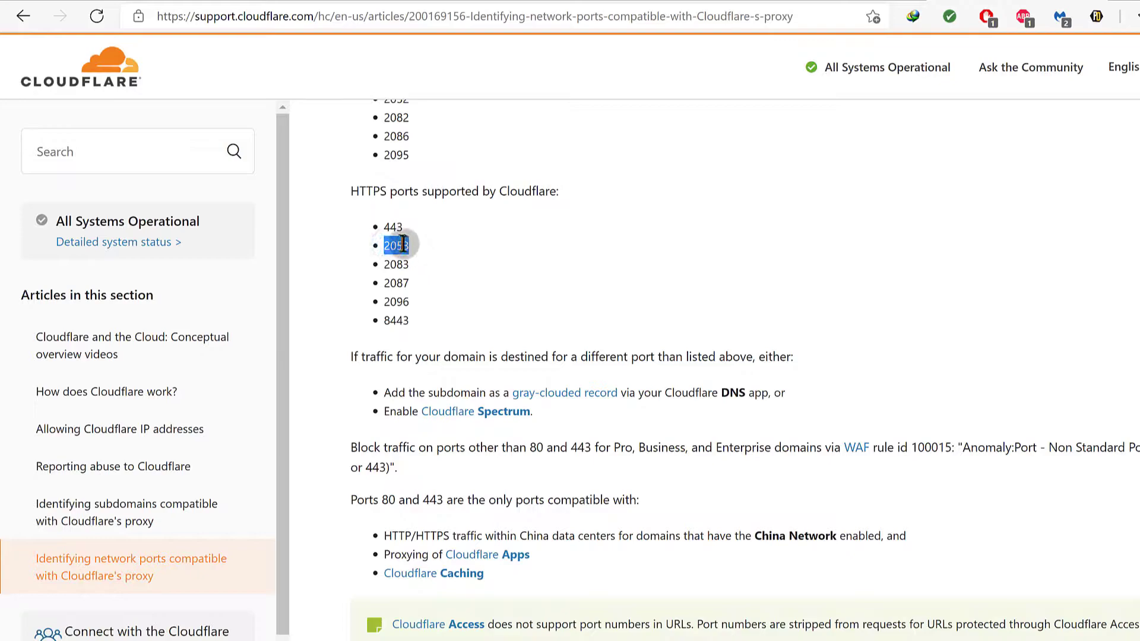
pyautogui.rightClick(402, 244)
pyautogui.click(443, 259)
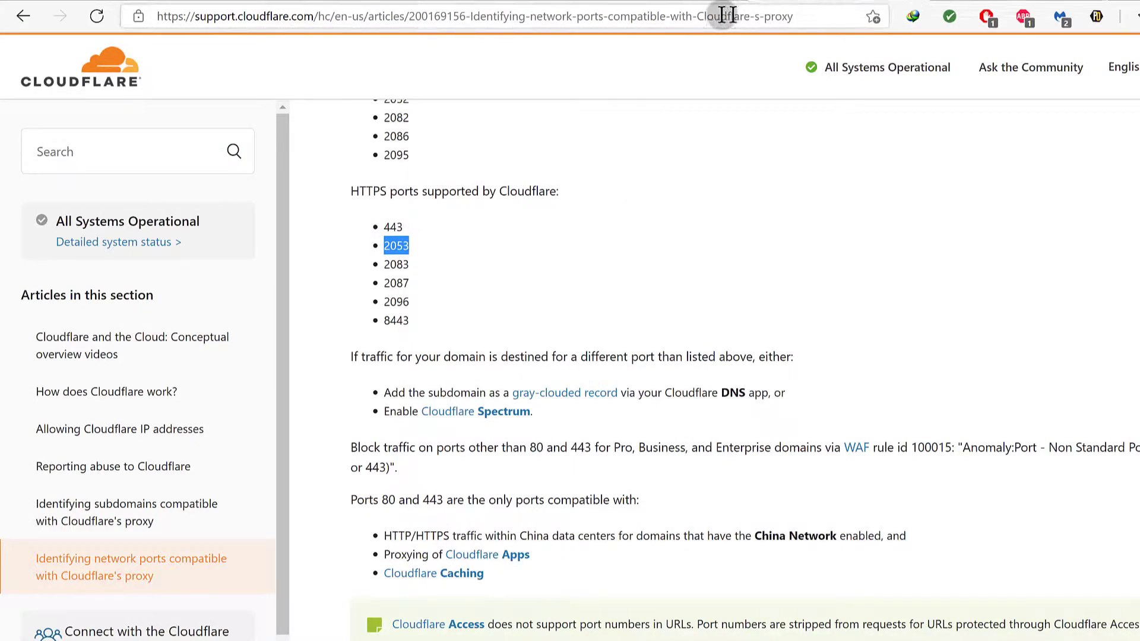
# Dismiss the download notice, open Webmin's Usermin Configuration module and expand the Networking category
pyautogui.click(659, 2)
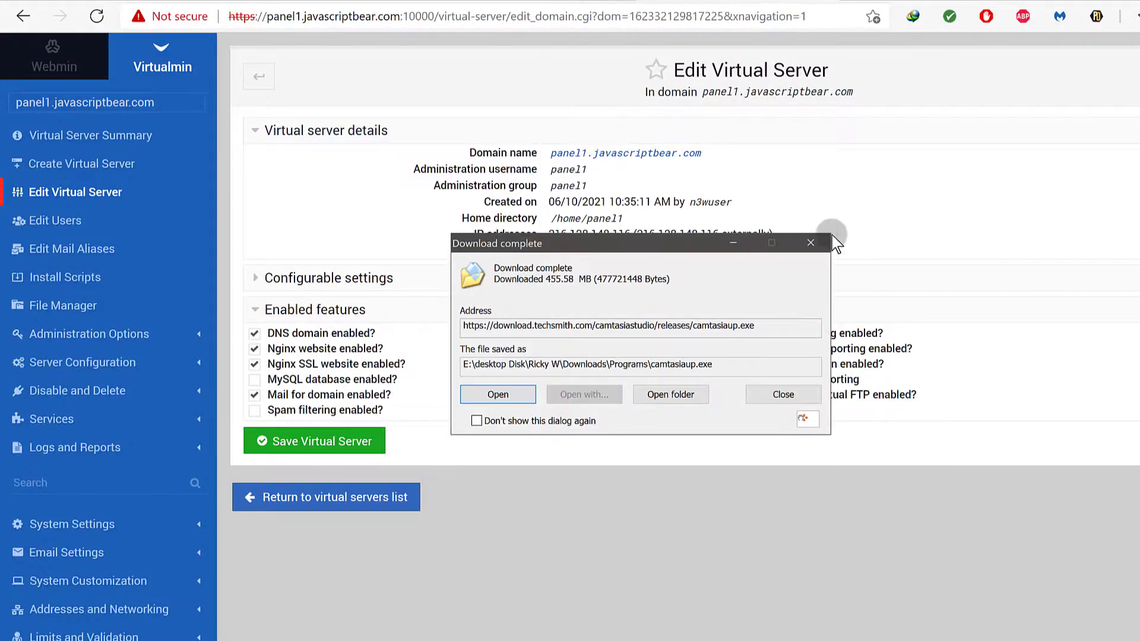
pyautogui.click(811, 242)
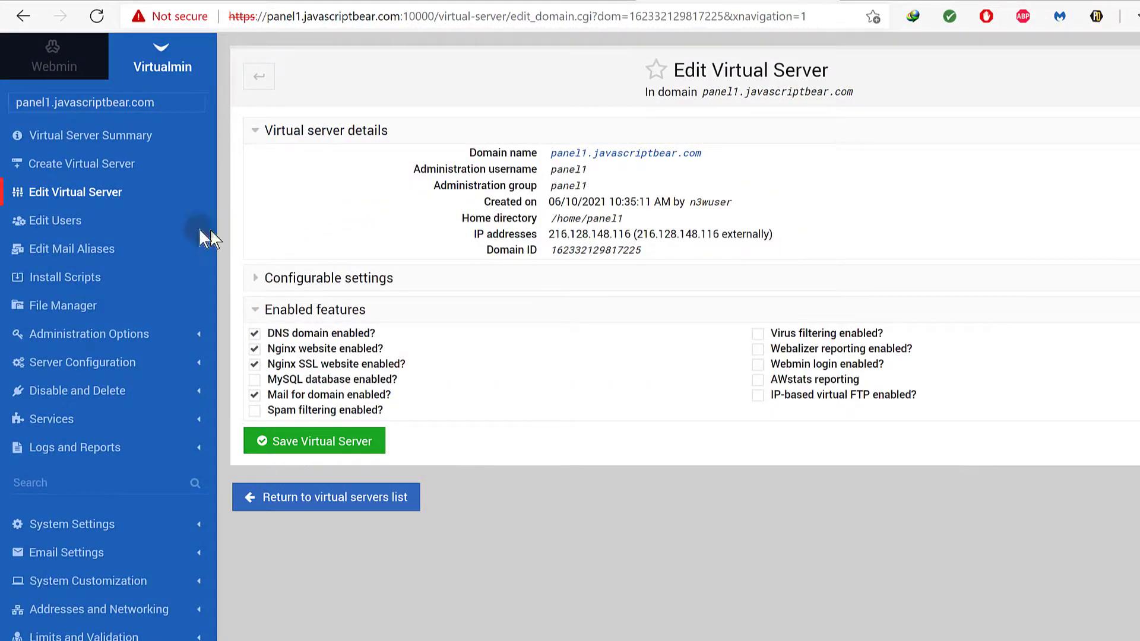
pyautogui.click(48, 60)
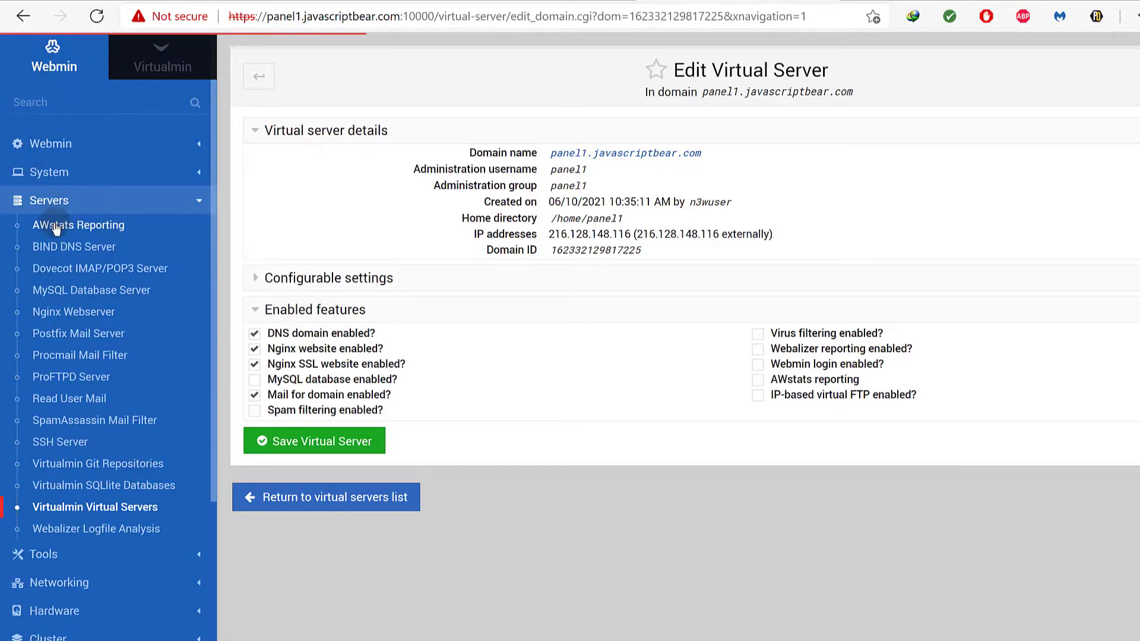
pyautogui.click(51, 144)
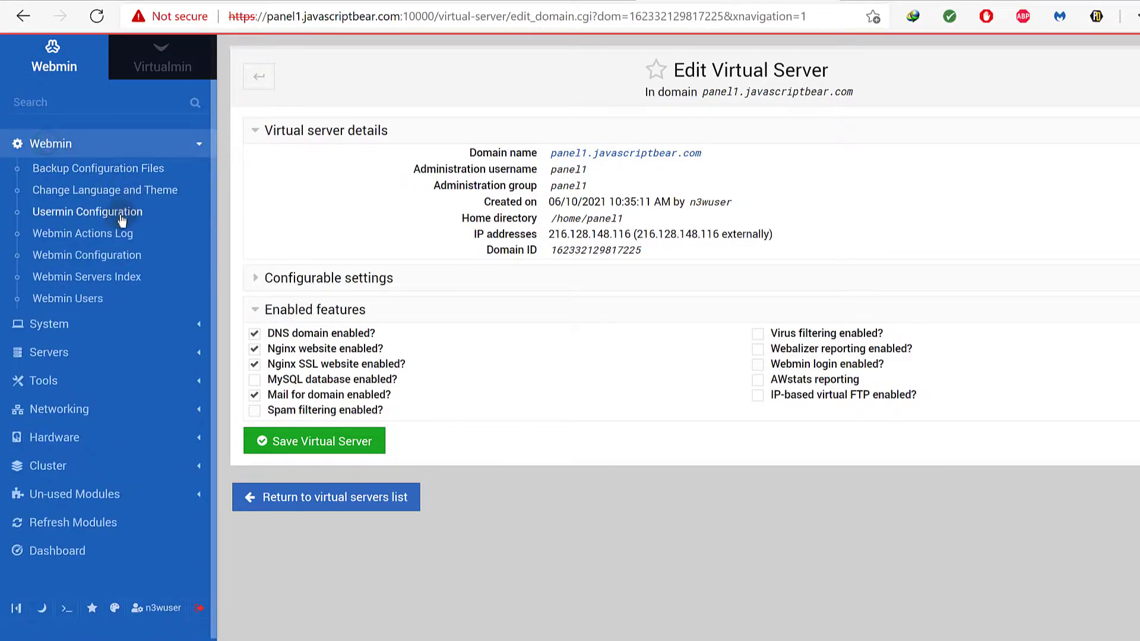
pyautogui.click(87, 213)
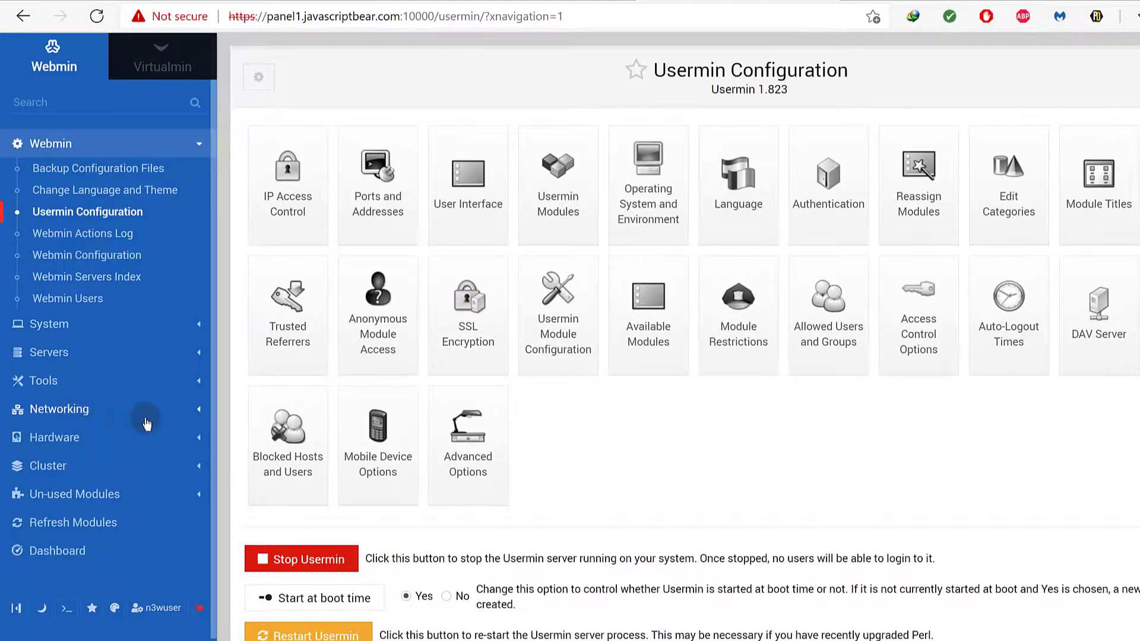
pyautogui.click(200, 412)
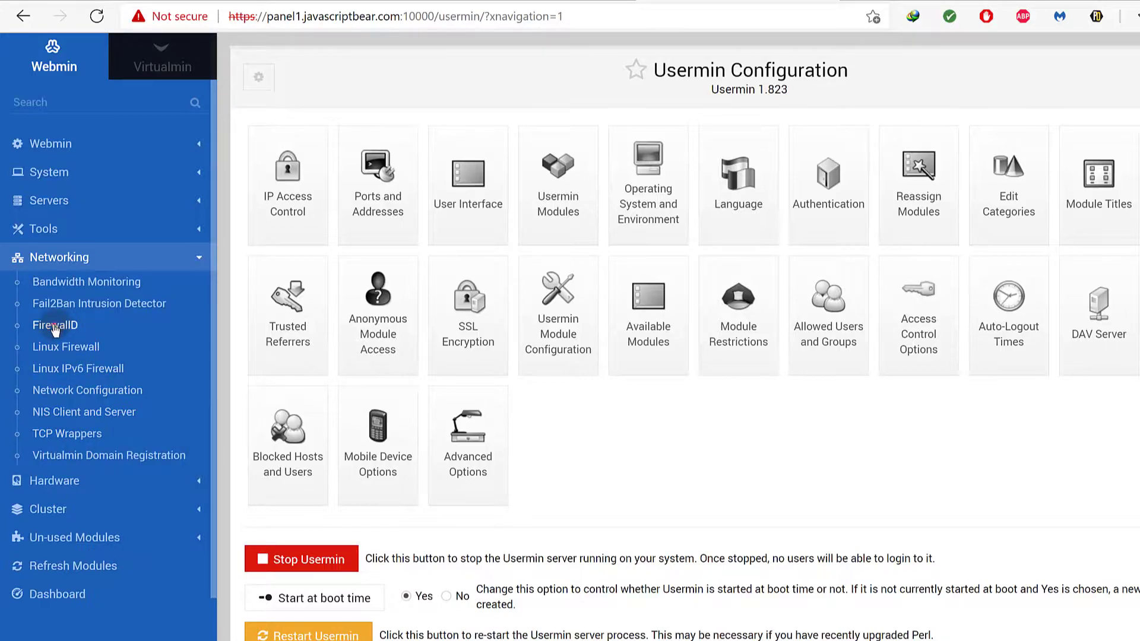
pyautogui.rightClick(54, 330)
# Open FirewallD in a new tab and fill in single TCP port 2053 for the public zone
pyautogui.click(88, 338)
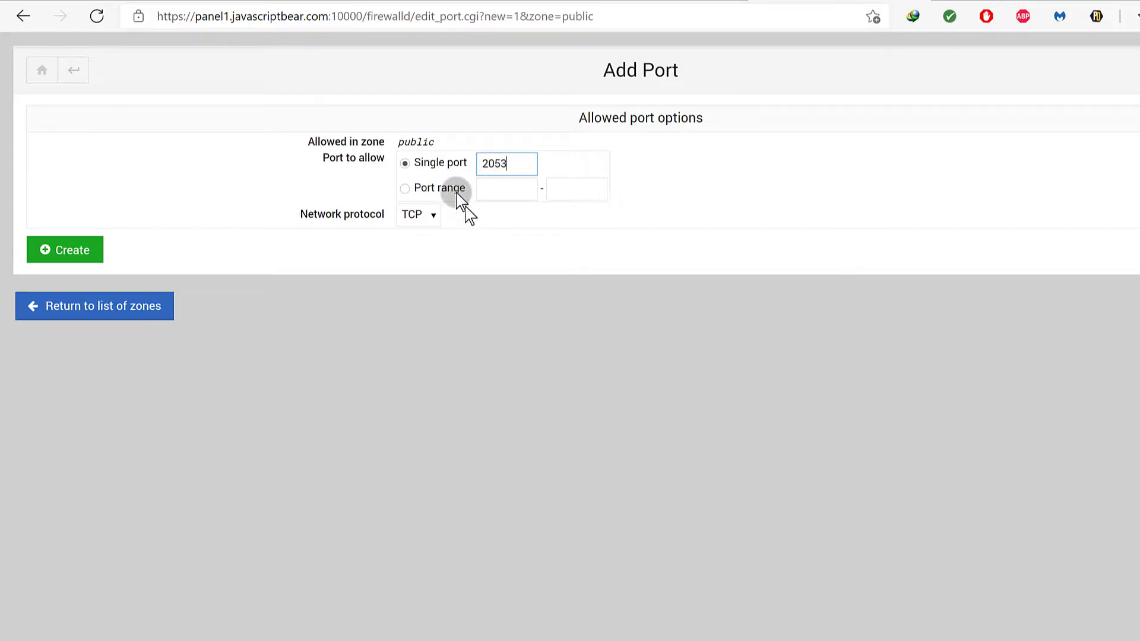
pyautogui.click(432, 214)
pyautogui.click(430, 214)
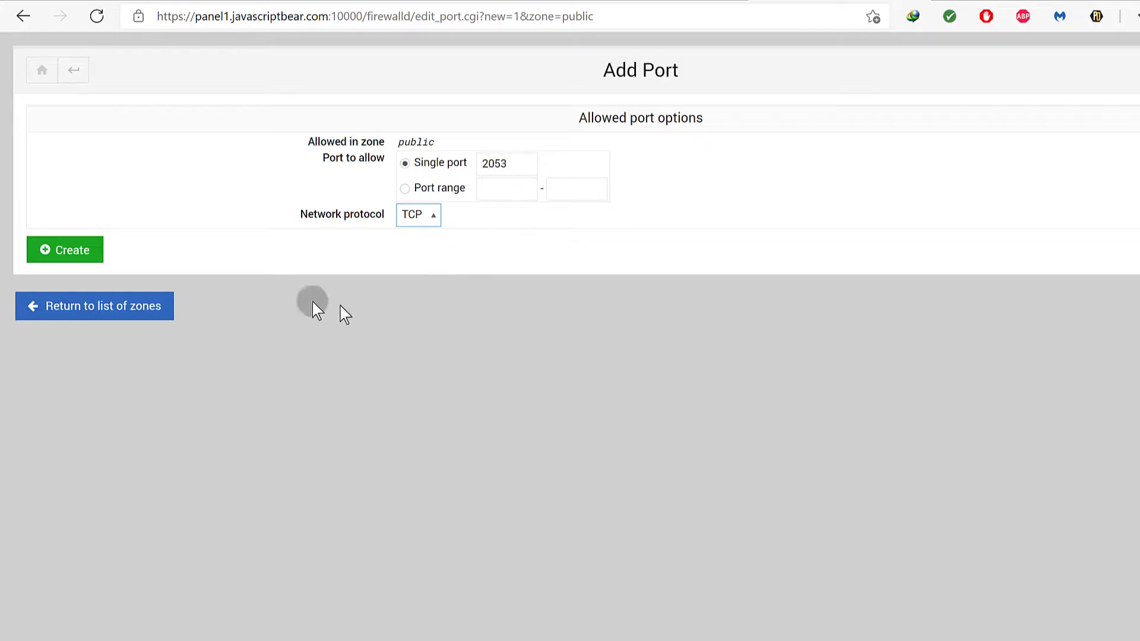
# Create the TCP port 2053 rule and return to the Usermin Configuration tab
pyautogui.click(82, 252)
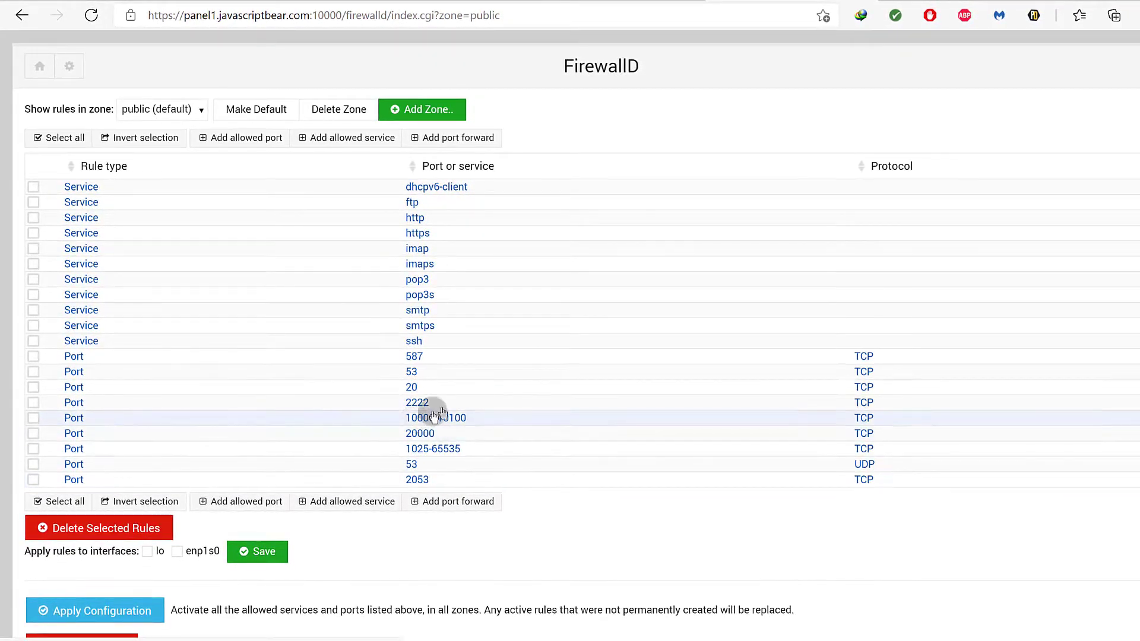
pyautogui.click(602, 1)
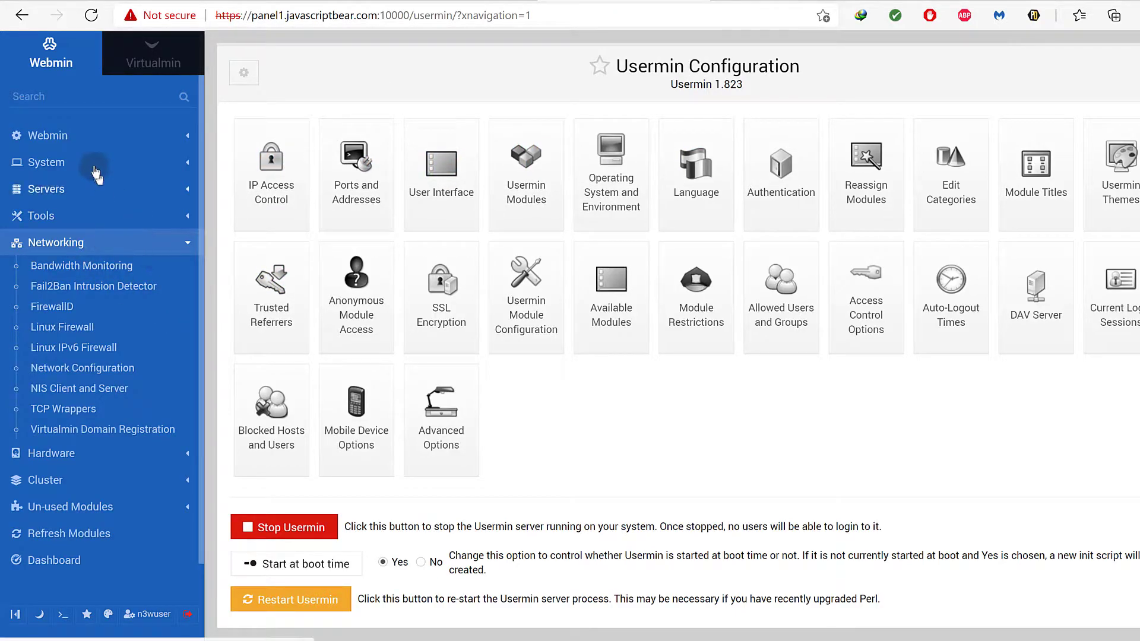
# Open Webmin Configuration's Ports and Addresses page, showing the listening port 10000
pyautogui.click(52, 137)
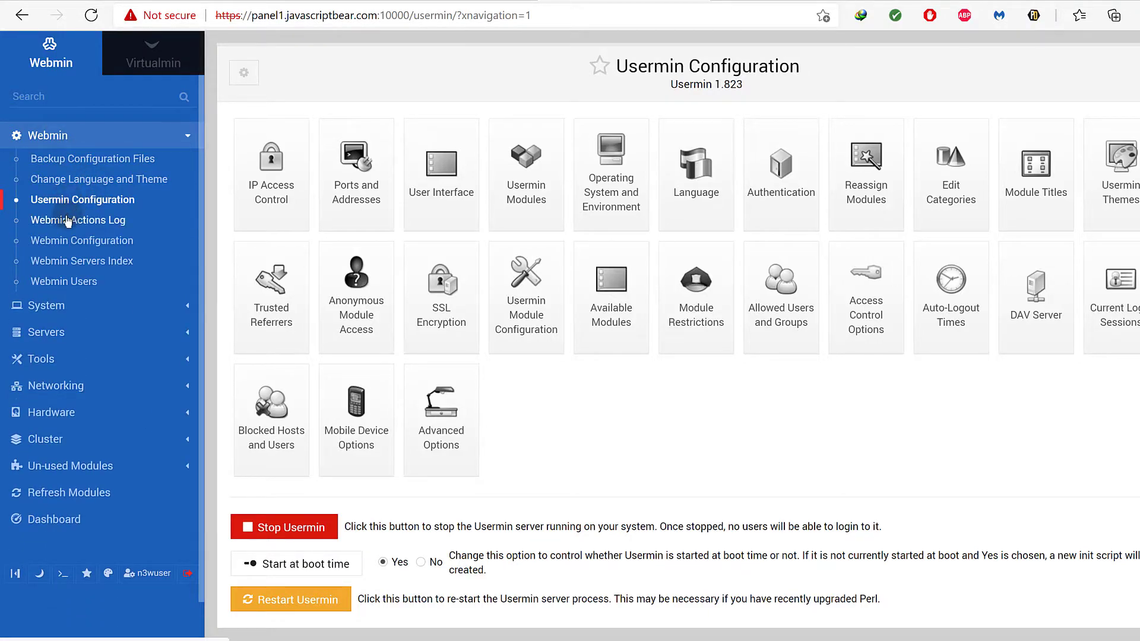
pyautogui.click(71, 240)
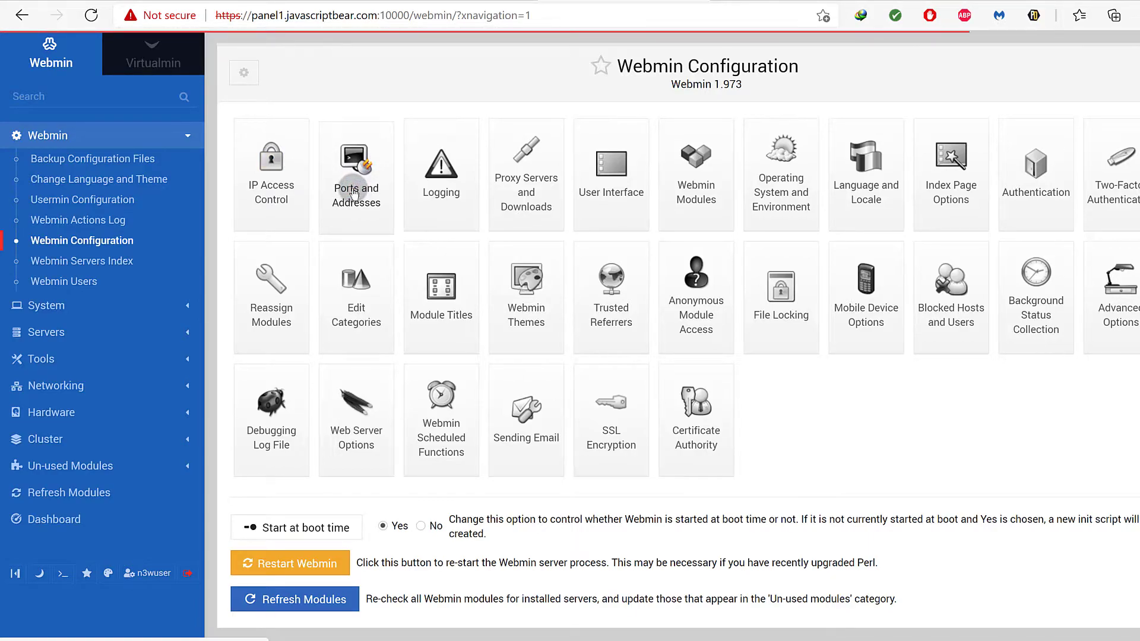
pyautogui.click(354, 191)
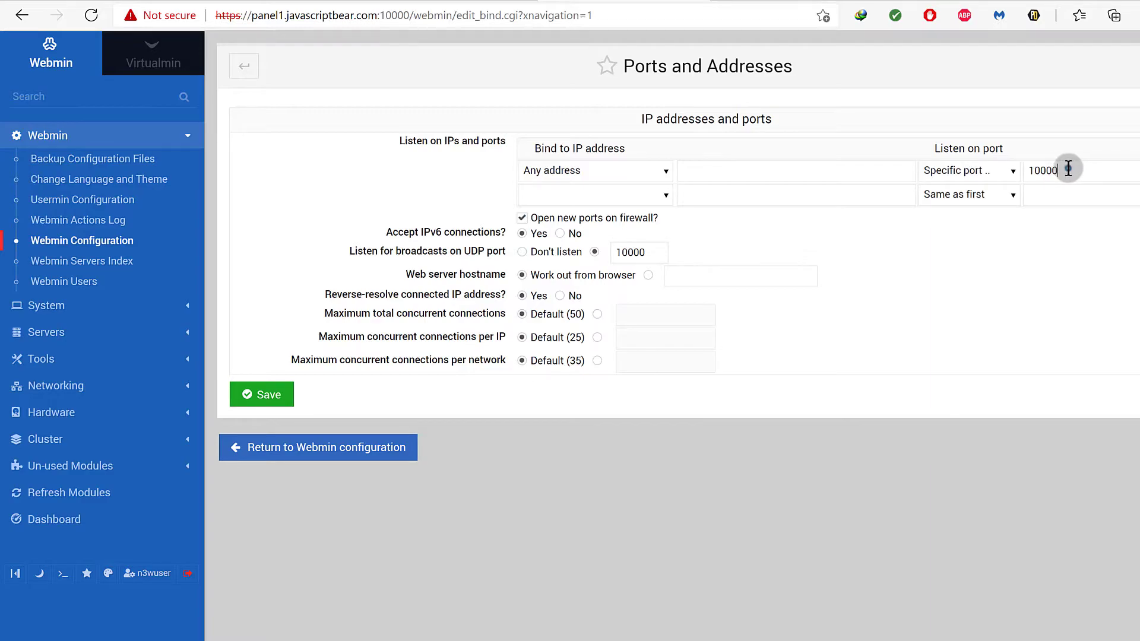
# Change Webmin's listening port from 10000 to 2053 and save
pyautogui.moveTo(1068, 169); pyautogui.dragTo(1027, 172)
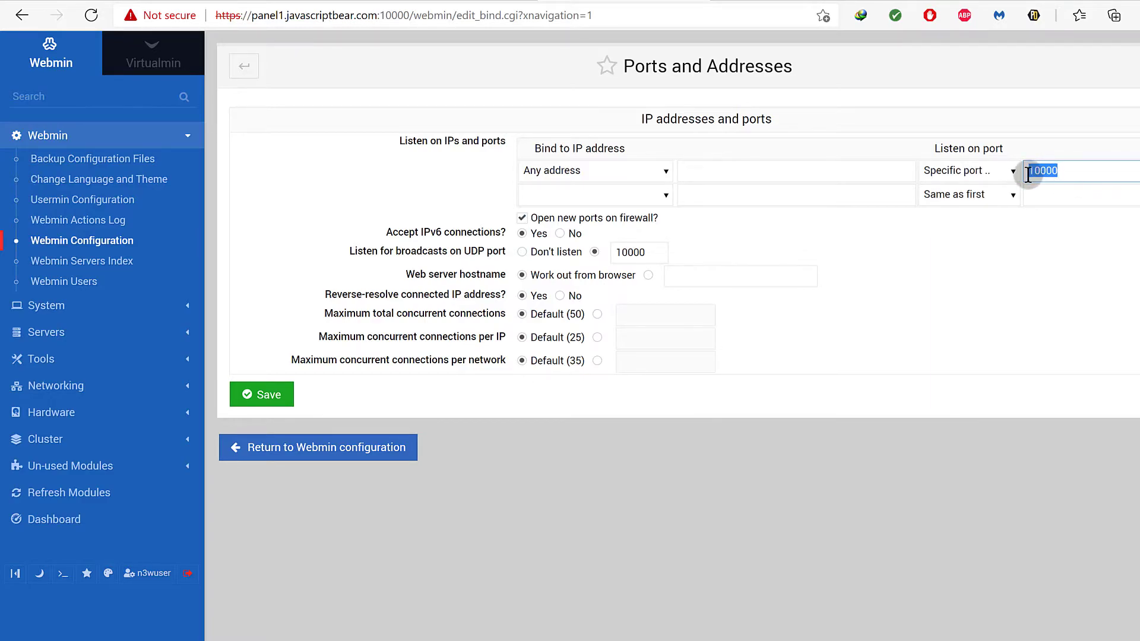
pyautogui.write('2053')
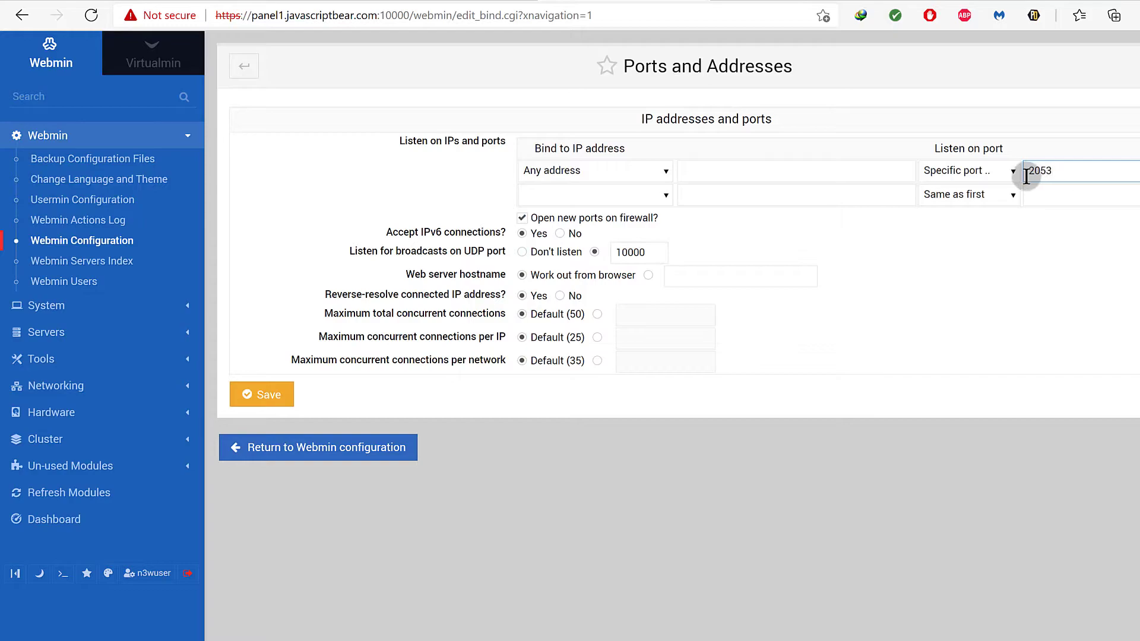
pyautogui.click(269, 395)
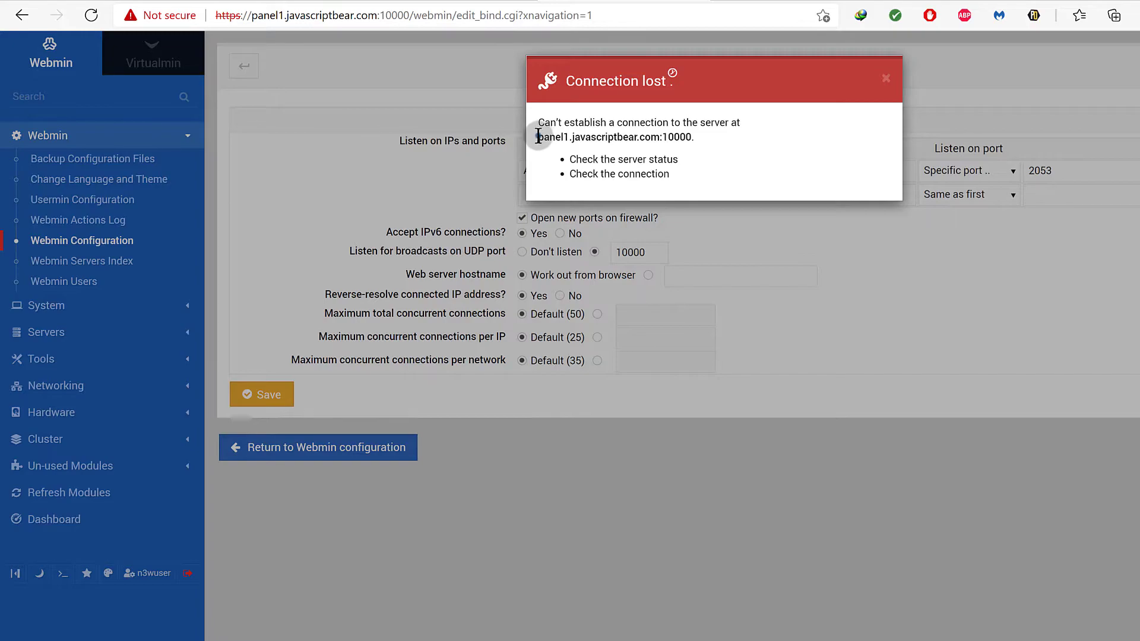
# Copy the panel1.javascriptbear.com hostname from the Connection lost message
pyautogui.moveTo(538, 136); pyautogui.dragTo(658, 137)
pyautogui.rightClick(653, 136)
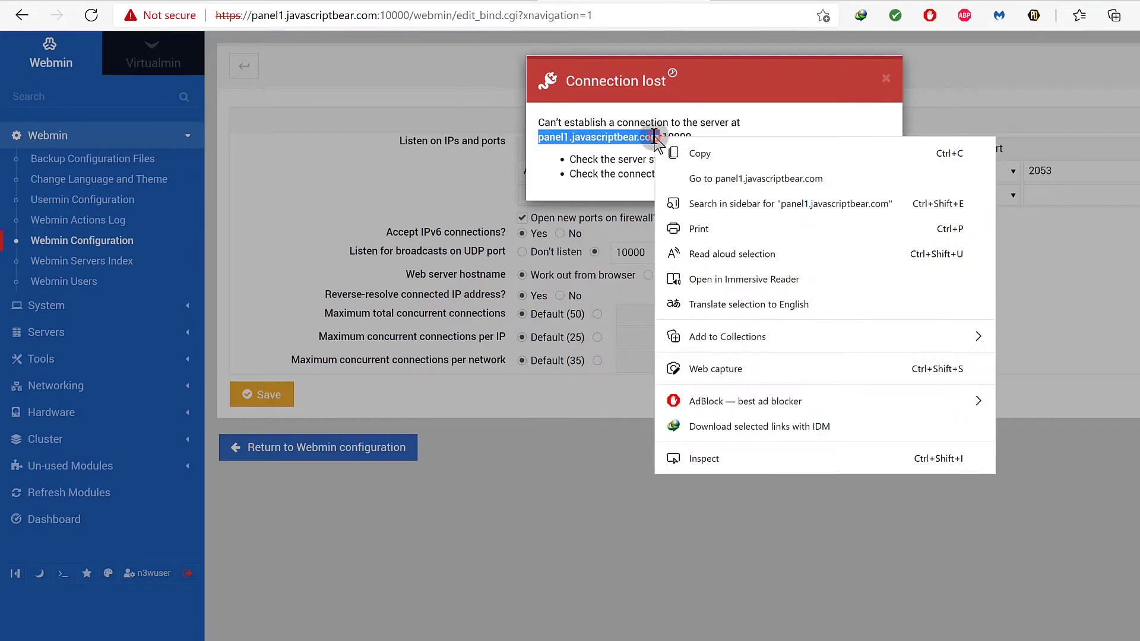
pyautogui.click(687, 153)
# Paste the panel1.javascriptbear.com hostname into the address bar and load it
pyautogui.hotkey('ctrl', 'Tab')
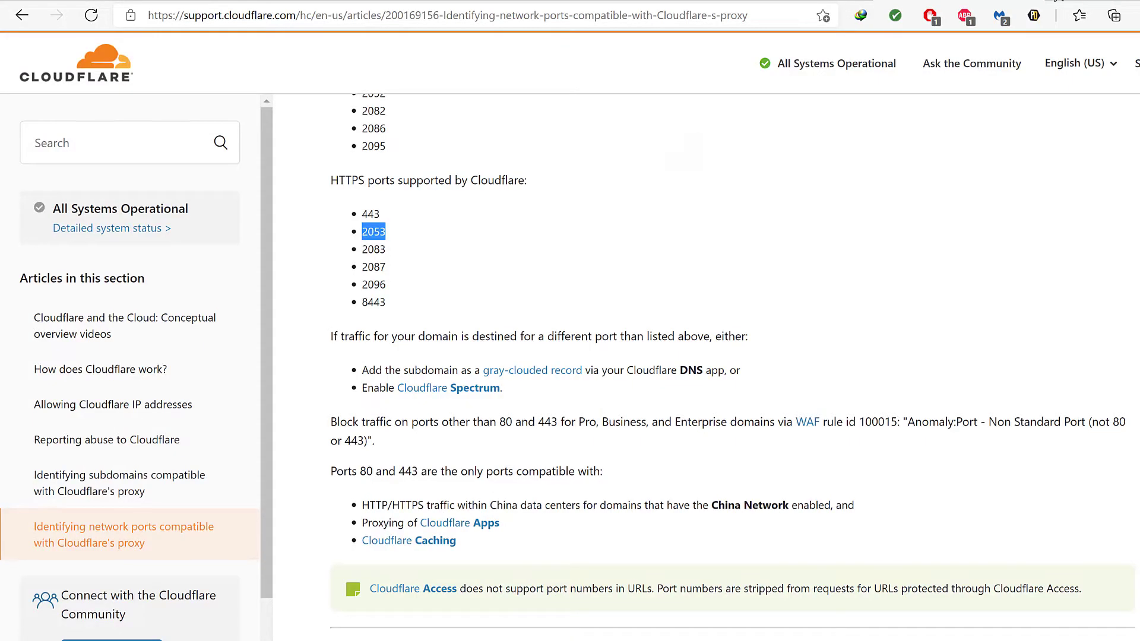
pyautogui.click(522, 16)
pyautogui.rightClick(411, 16)
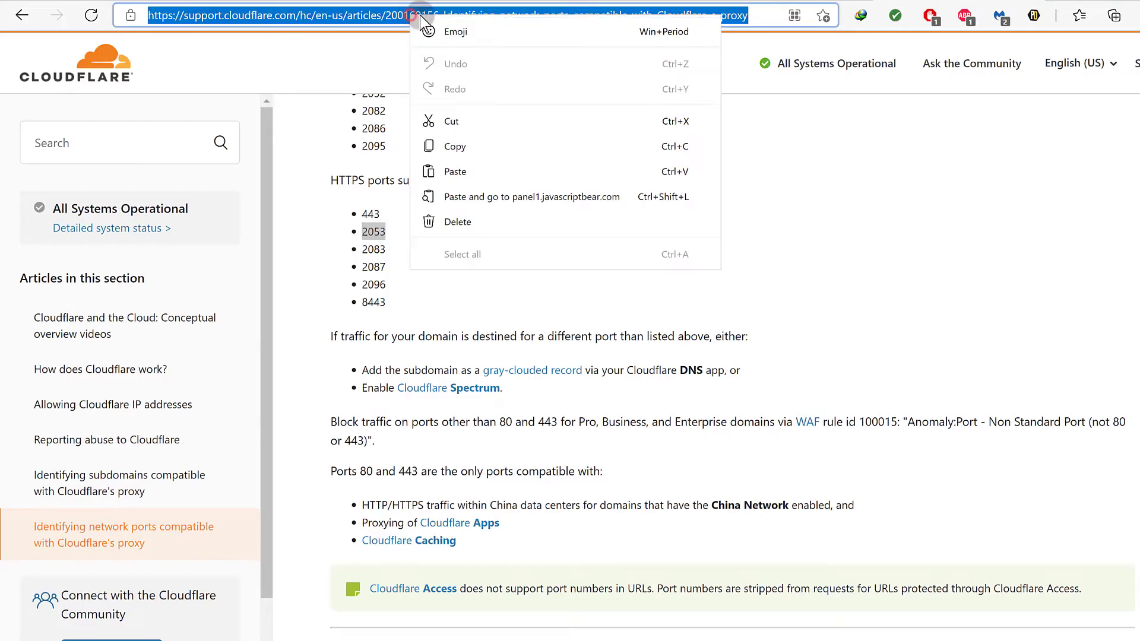
pyautogui.click(457, 172)
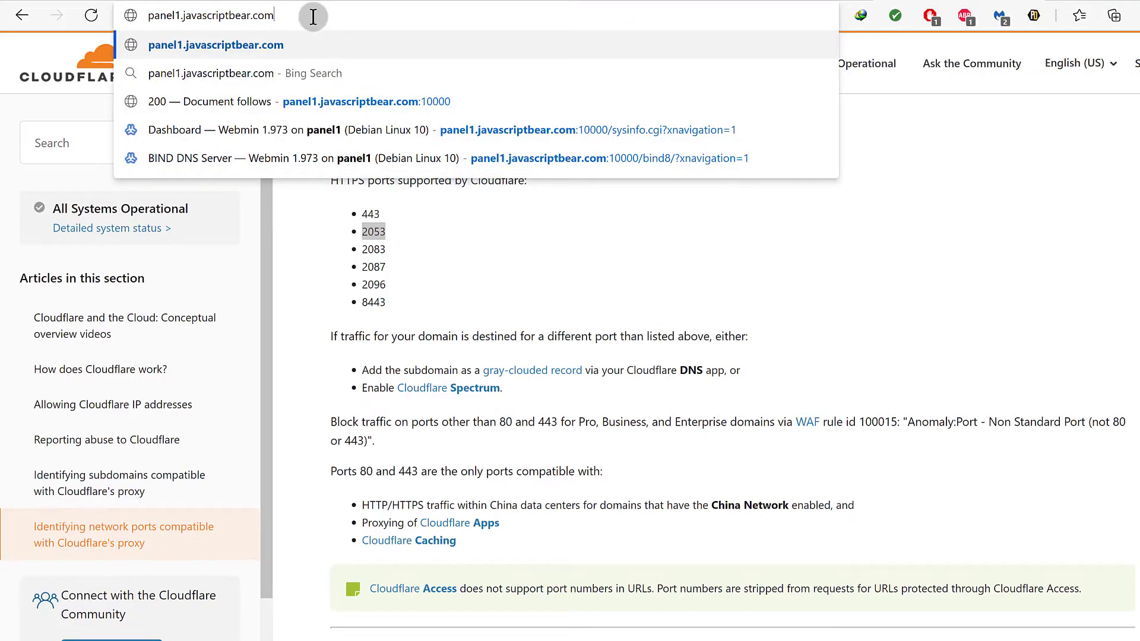
pyautogui.press('Return')
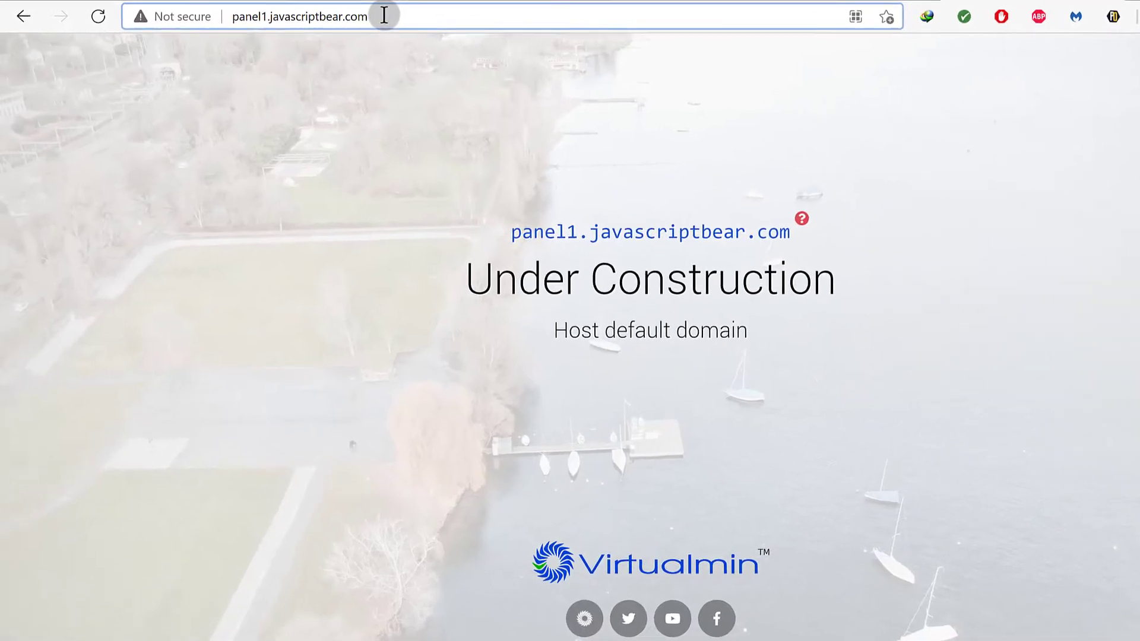
pyautogui.click(355, 15)
pyautogui.write(':')
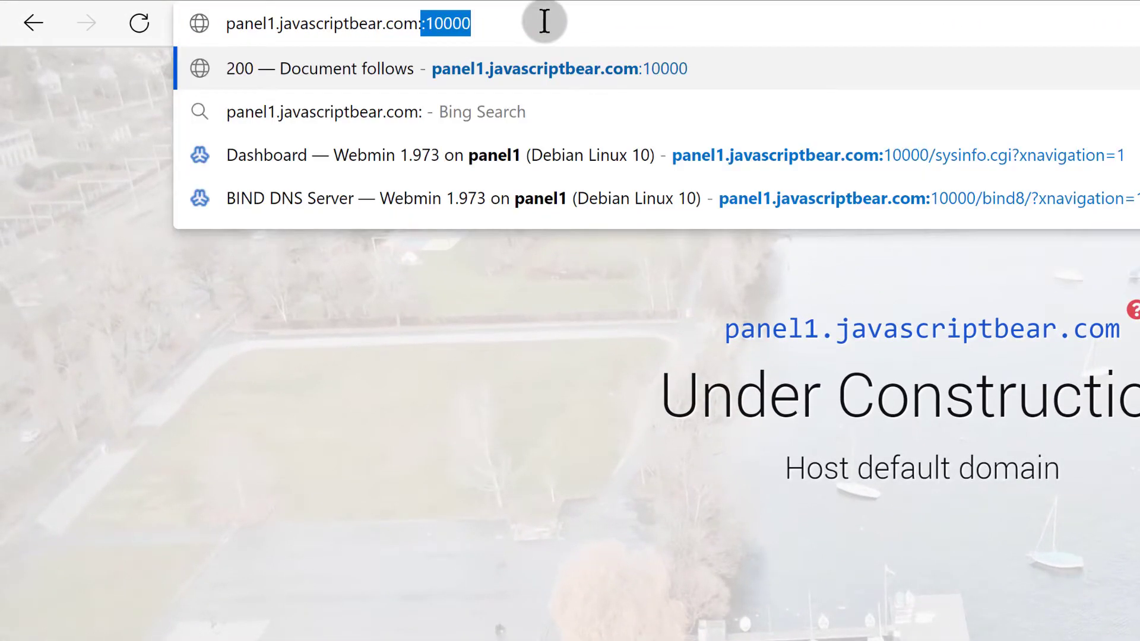
pyautogui.write('2053')
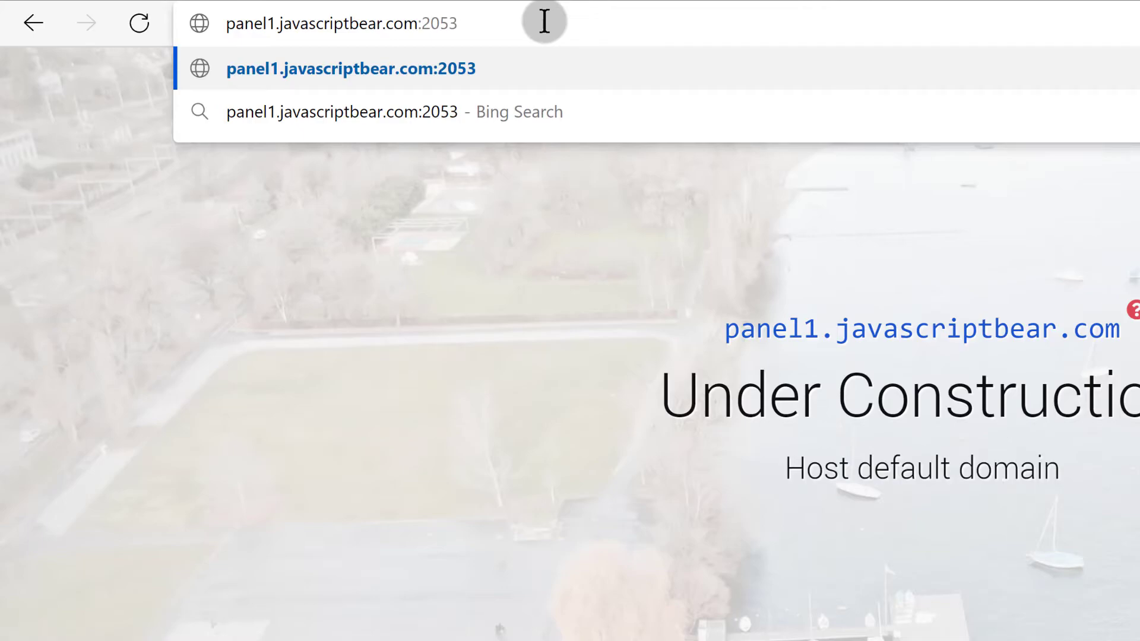
pyautogui.press('Return')
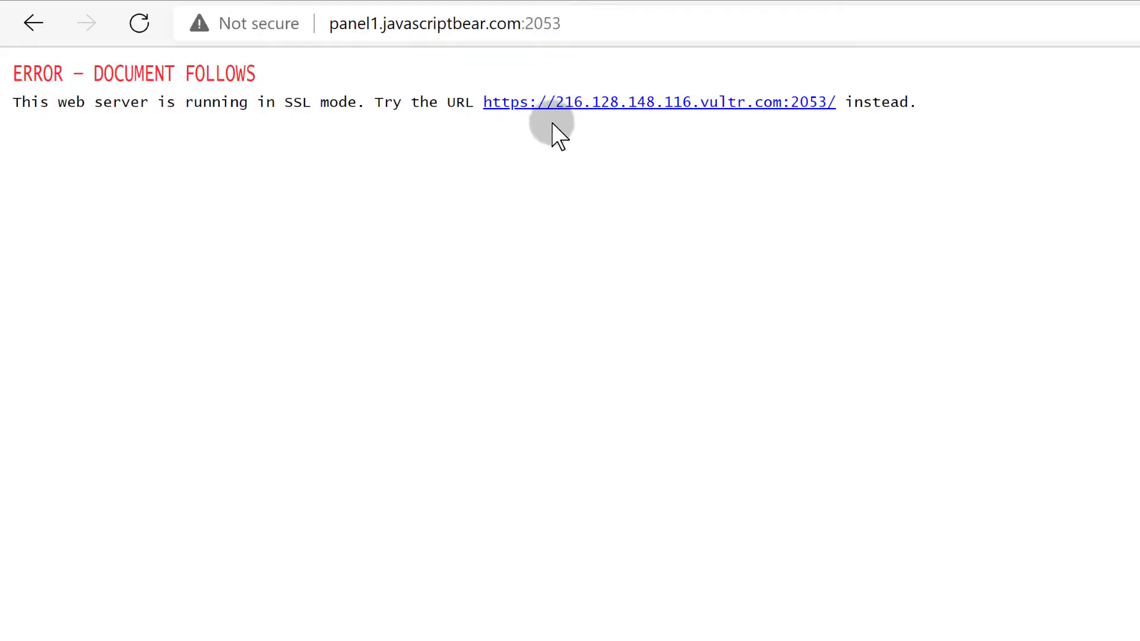
pyautogui.click(332, 26)
pyautogui.write('https')
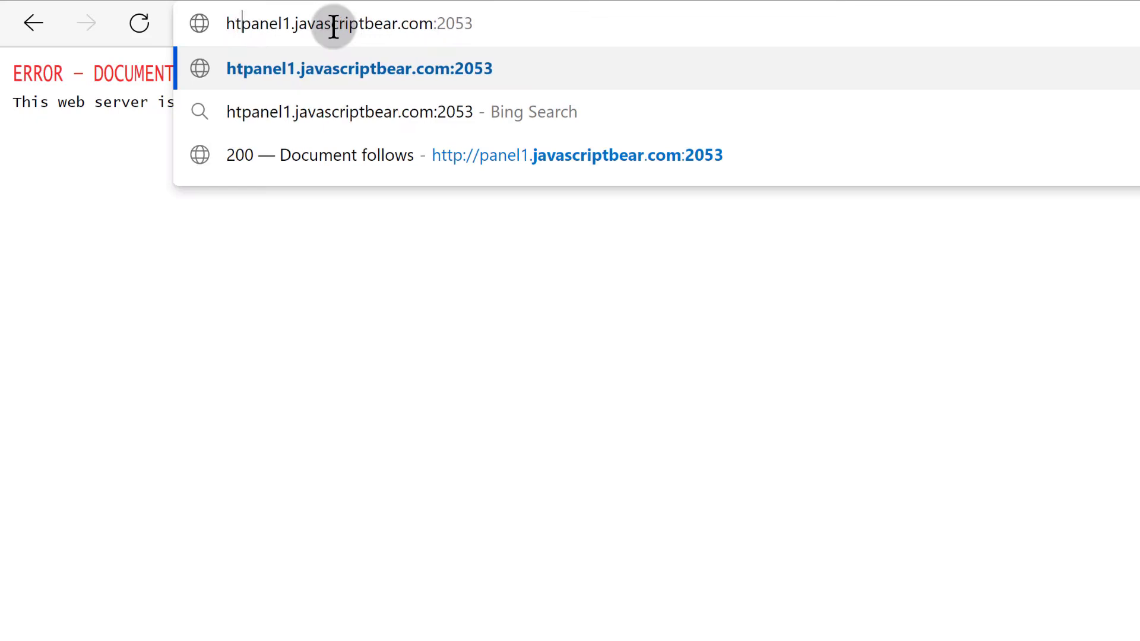
pyautogui.write('://')
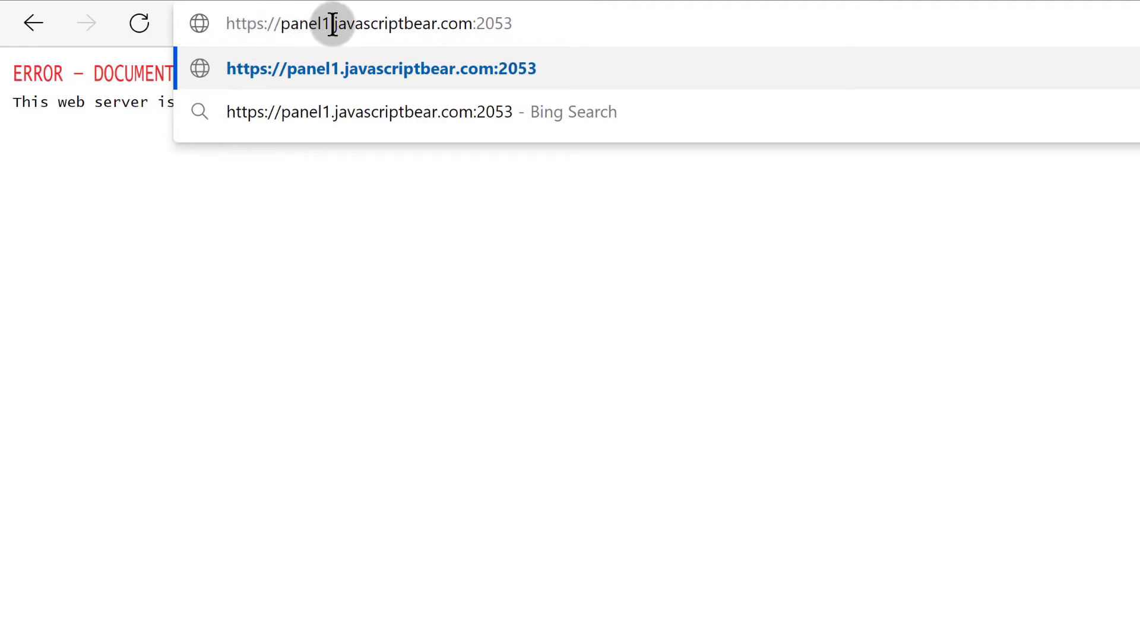
pyautogui.press('Return')
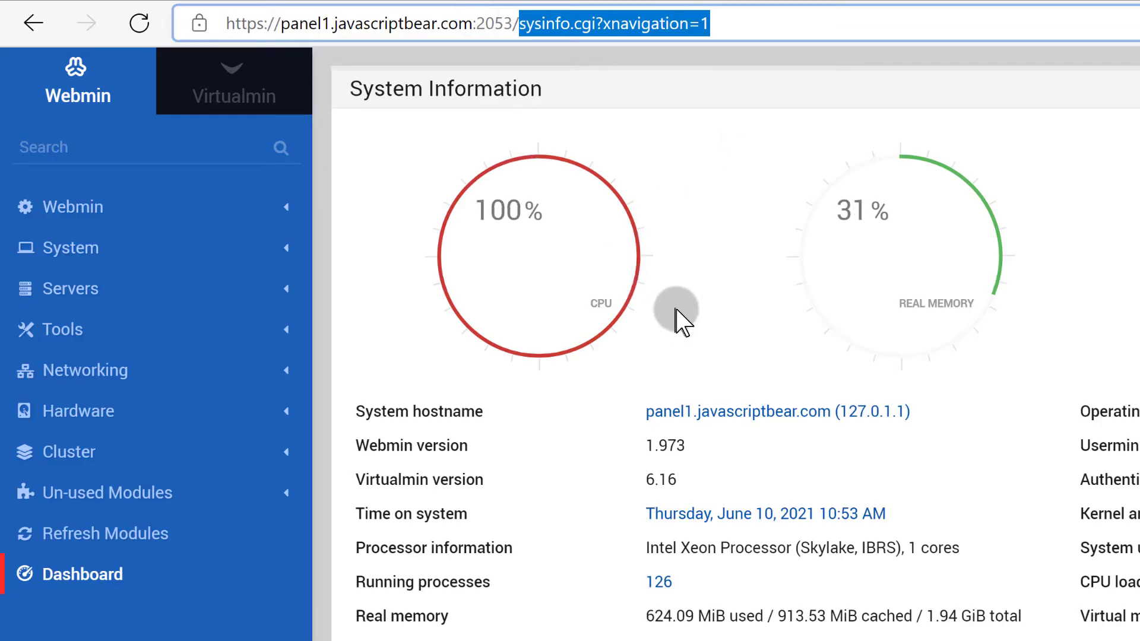
pyautogui.click(677, 3)
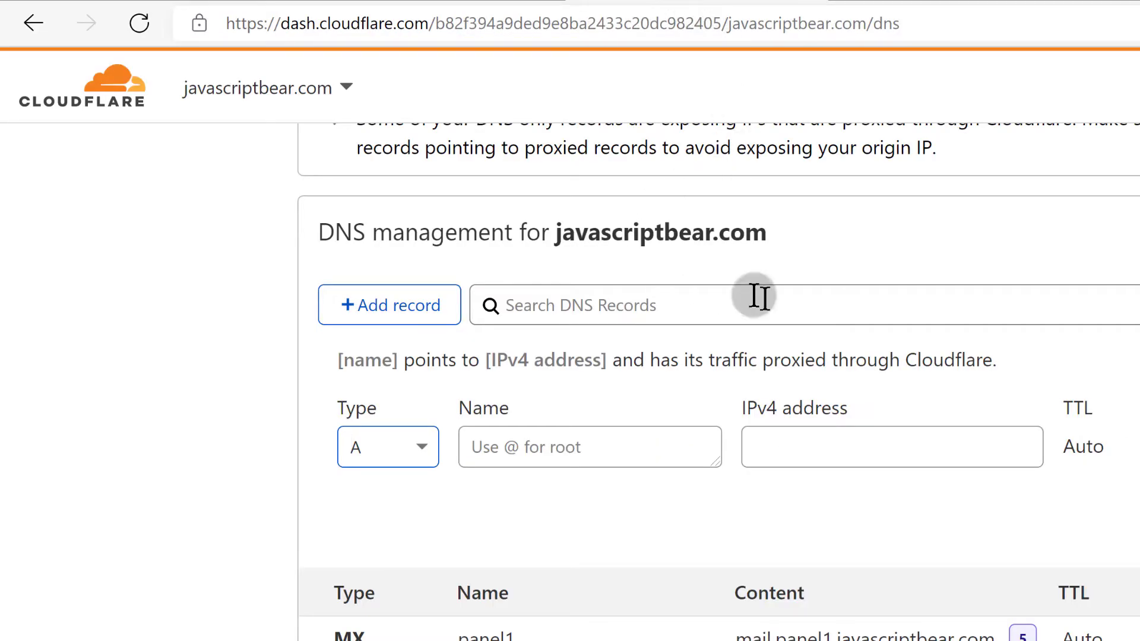
pyautogui.scroll(-5, 754, 295)
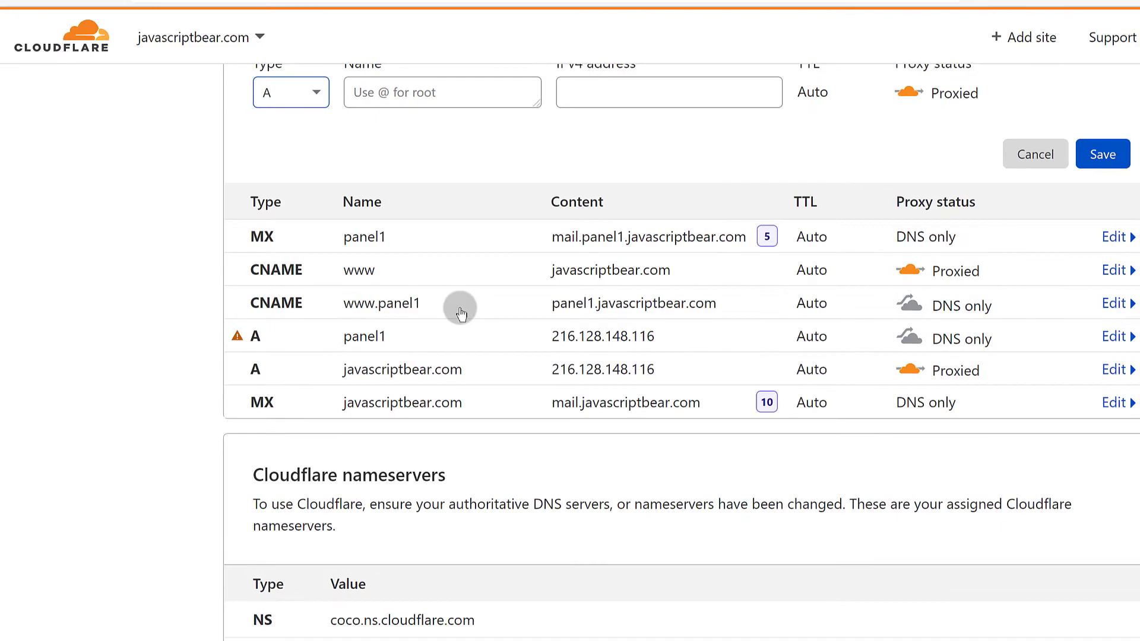
pyautogui.click(907, 306)
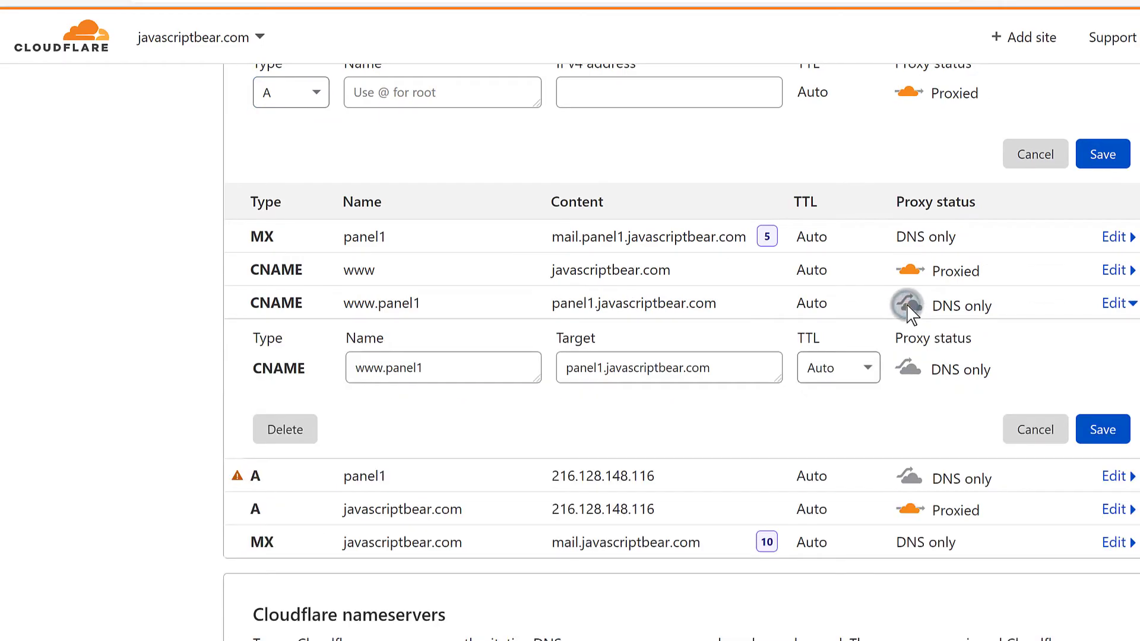
pyautogui.click(911, 371)
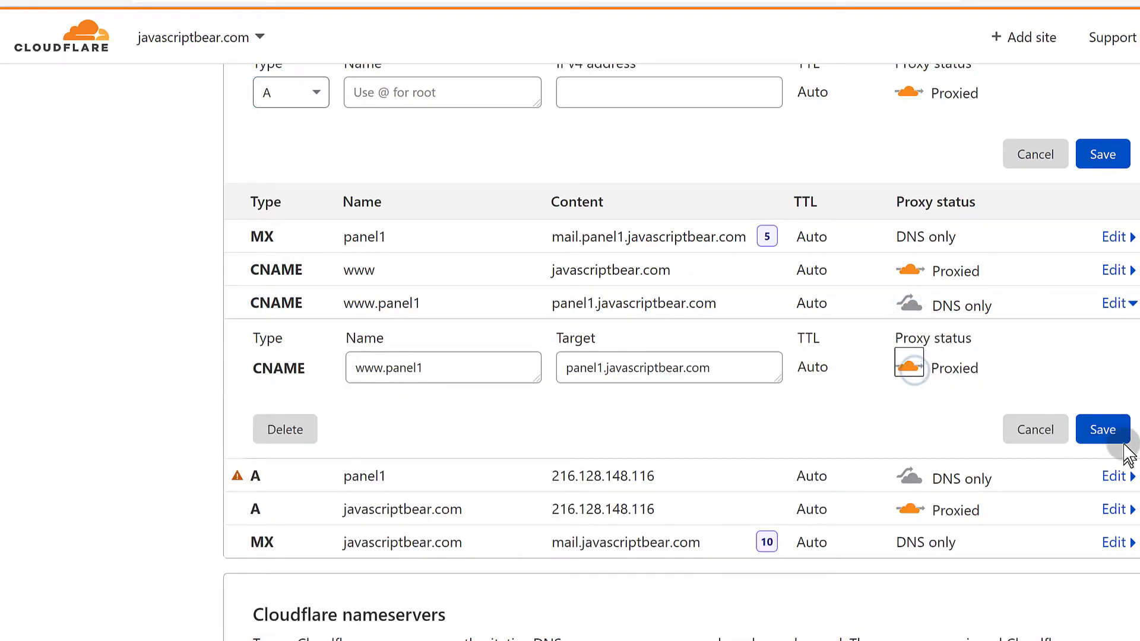
pyautogui.click(1105, 429)
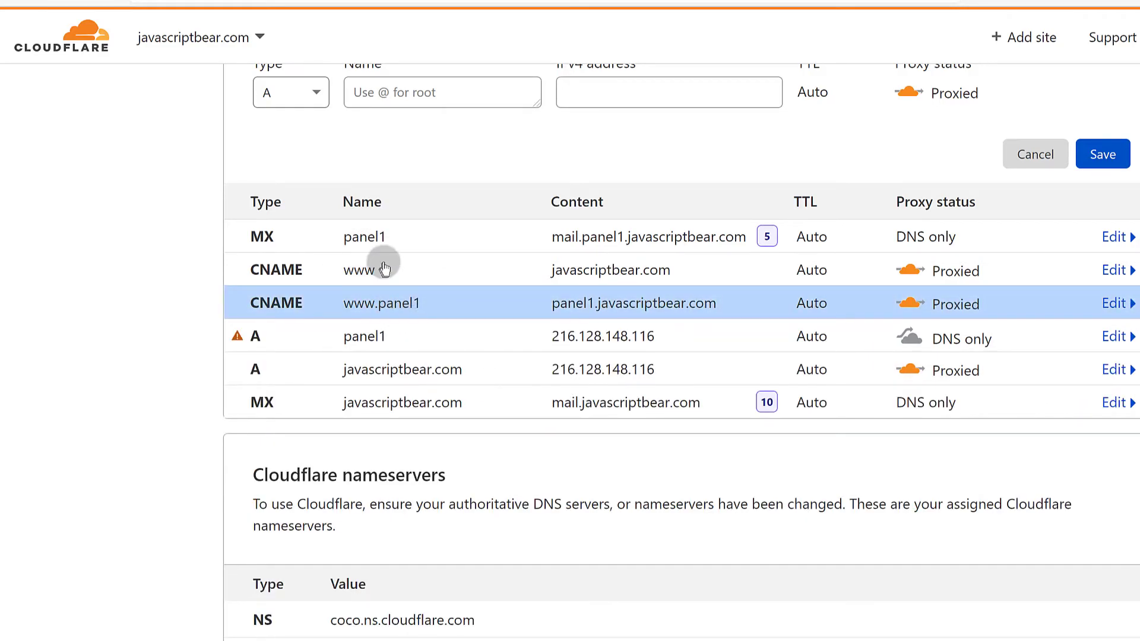
# Switch the panel1 A record to Proxied and save, leaving the MX record unchanged
pyautogui.click(387, 241)
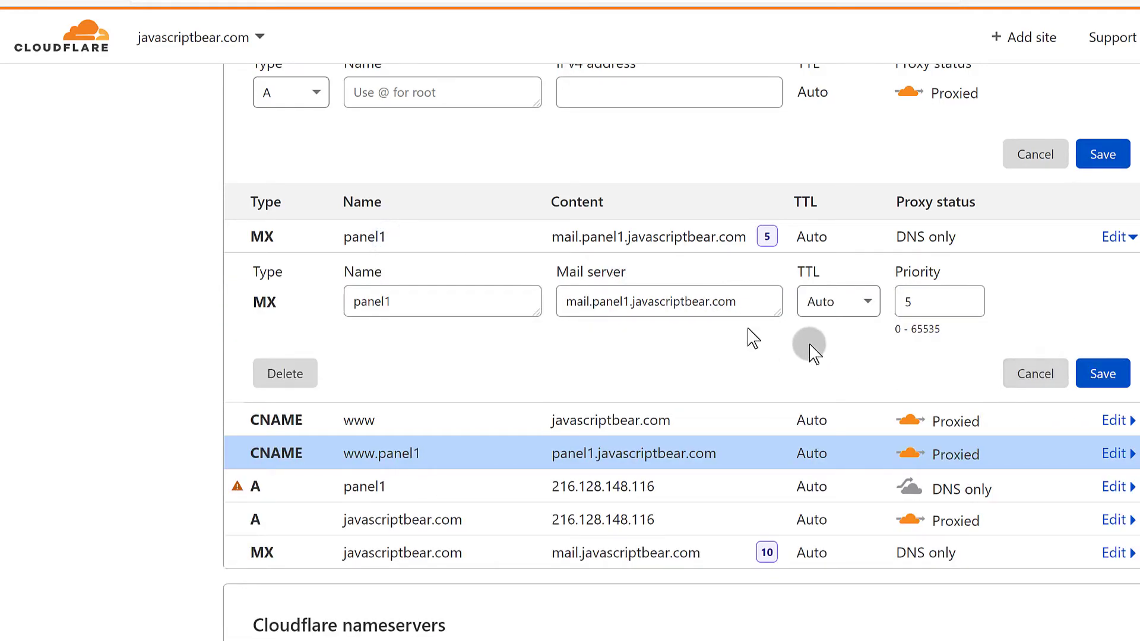
pyautogui.click(353, 237)
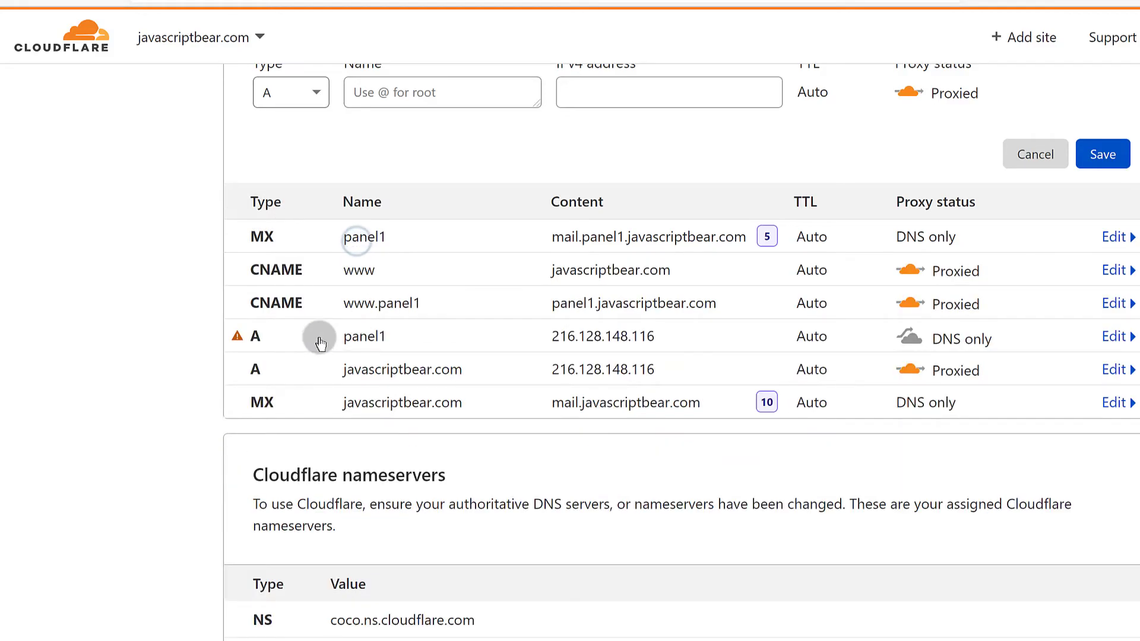
pyautogui.click(399, 344)
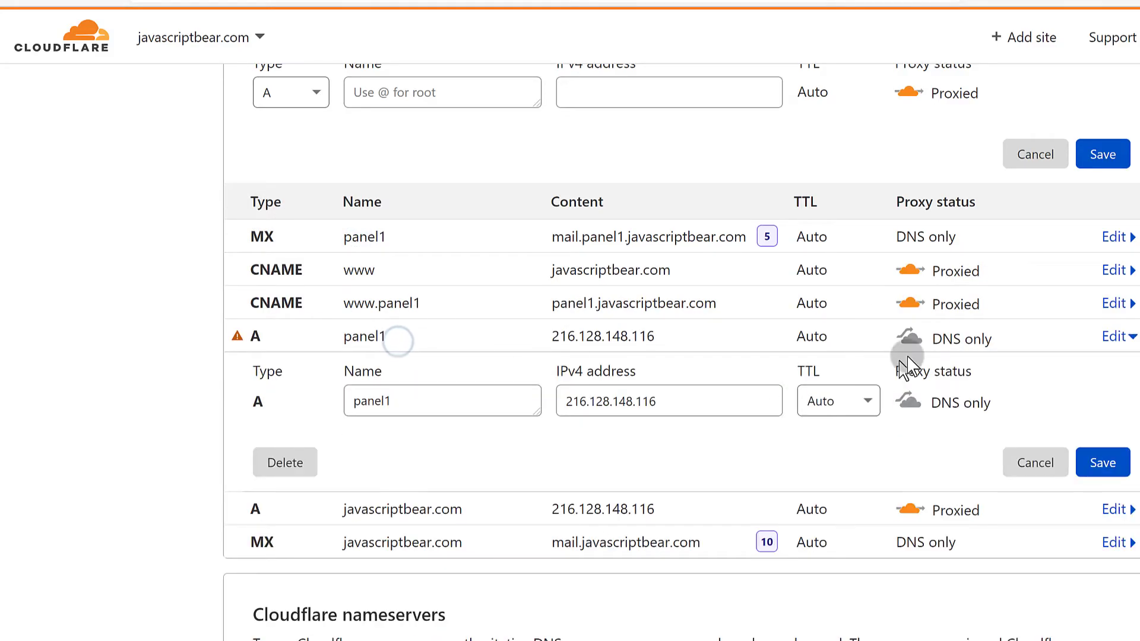
pyautogui.click(913, 339)
pyautogui.click(911, 337)
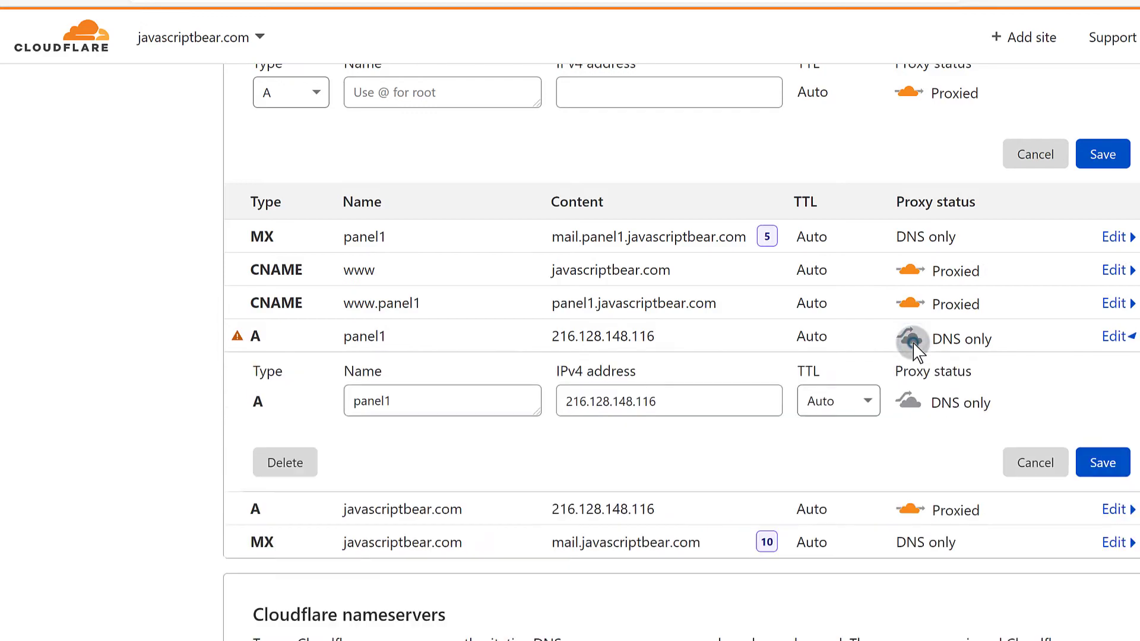
pyautogui.click(910, 403)
pyautogui.click(1095, 466)
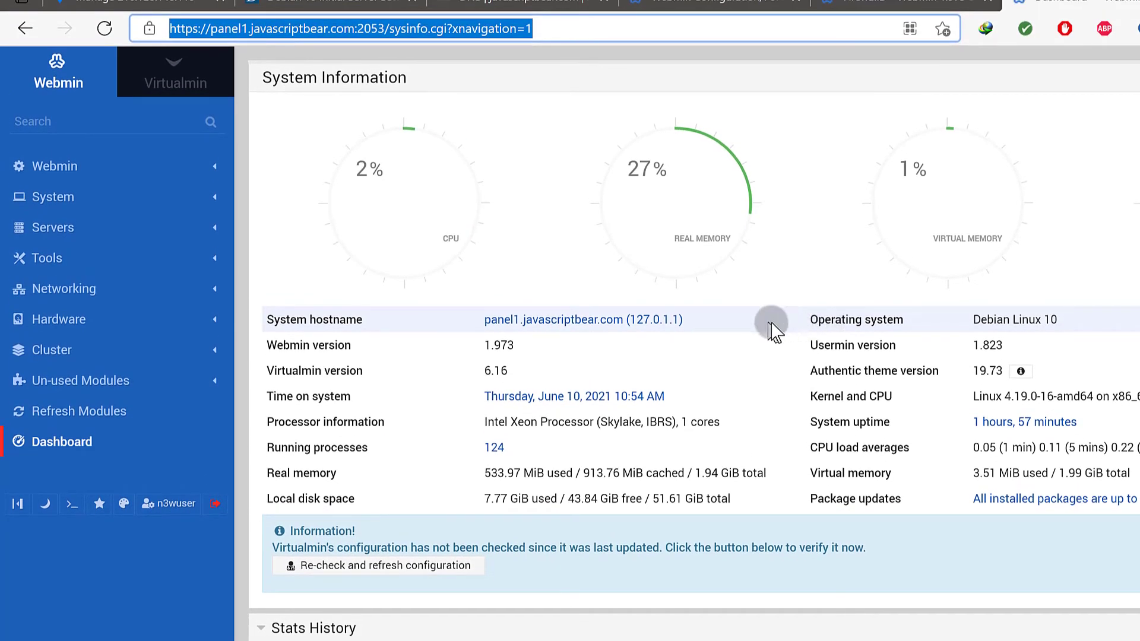
# Scroll through the Webmin dashboard, then return to Cloudflare's javascriptbear.com DNS records
pyautogui.scroll(-10, 594, 558)
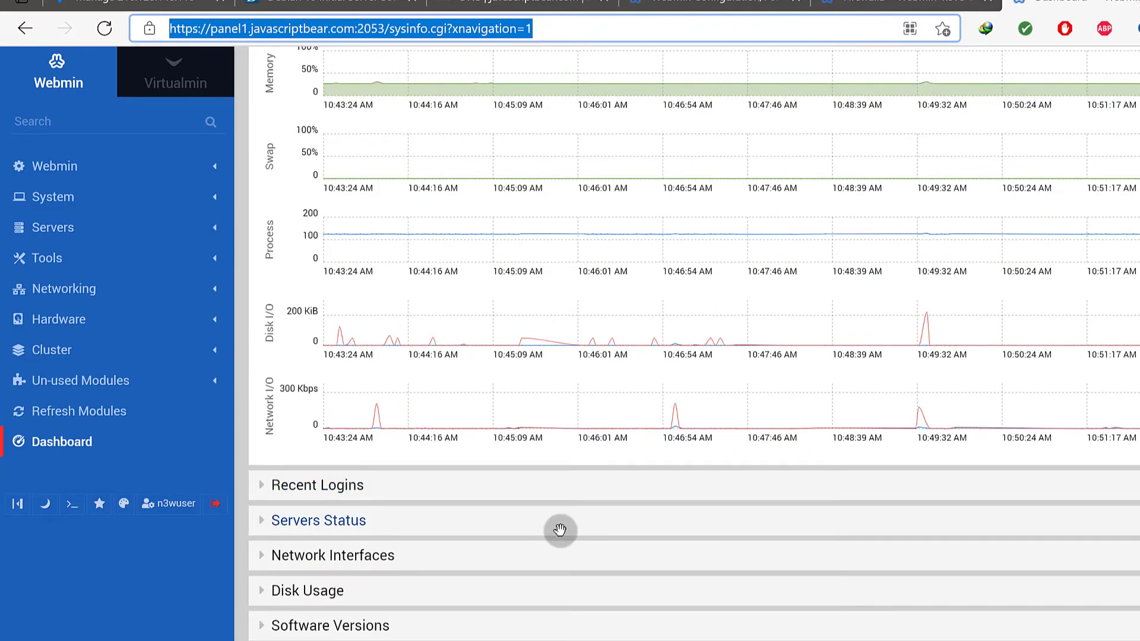
pyautogui.scroll(10, 560, 529)
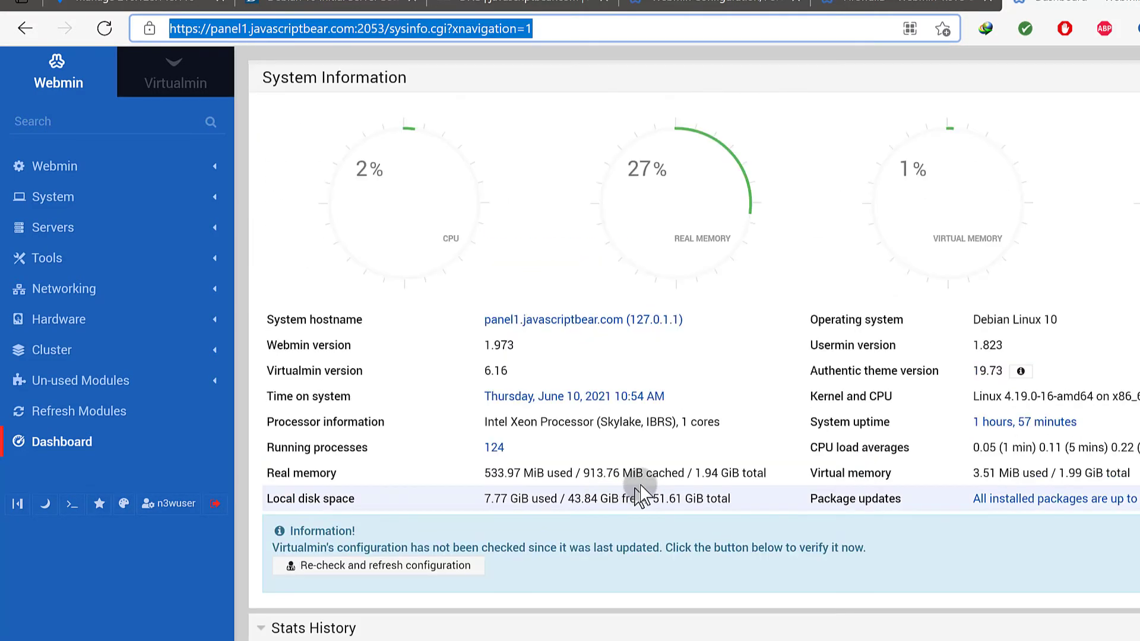
pyautogui.click(542, 3)
pyautogui.click(540, 444)
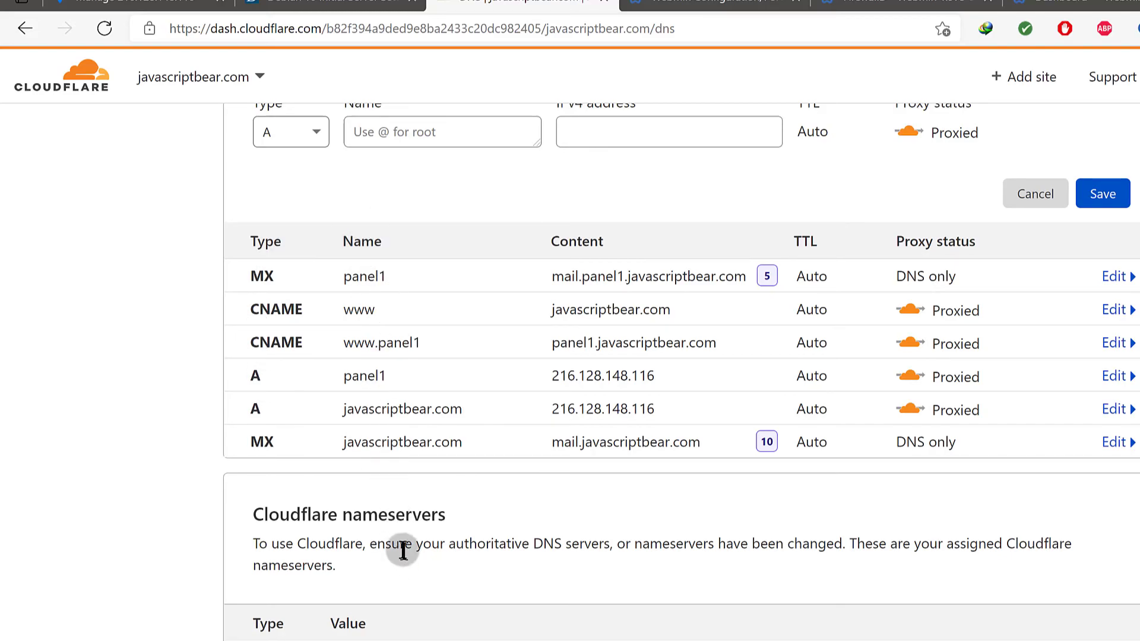
# Review the Cloudflare DNS records and open the www record's details
pyautogui.scroll(-6, 466, 596)
pyautogui.scroll(10, 466, 595)
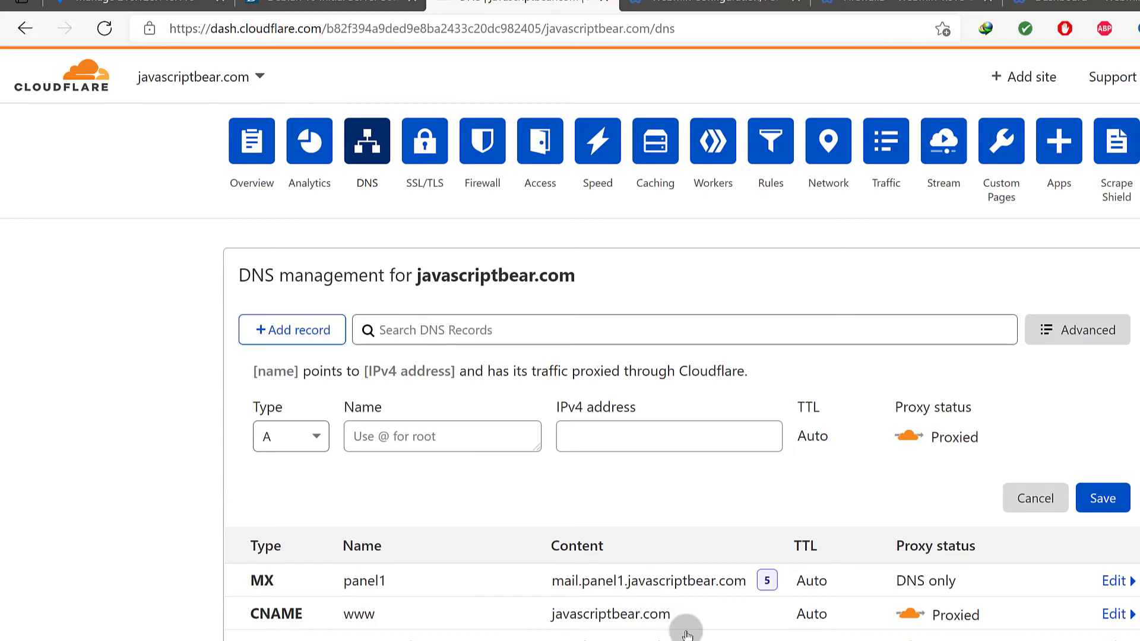
pyautogui.scroll(-2, 601, 525)
pyautogui.scroll(-2, 491, 539)
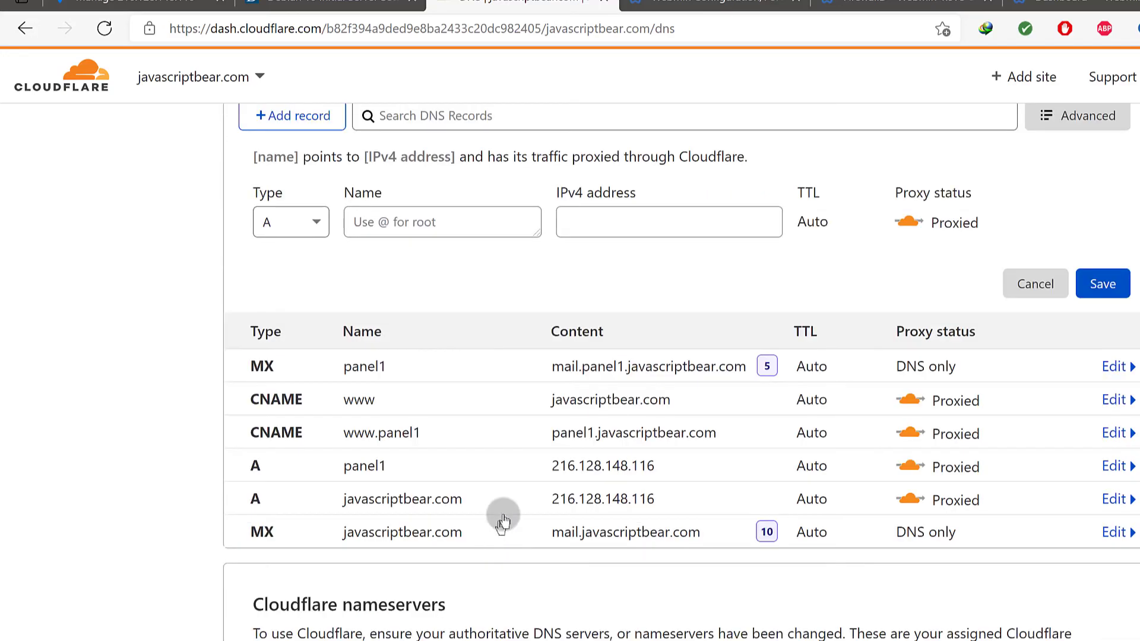
pyautogui.click(552, 403)
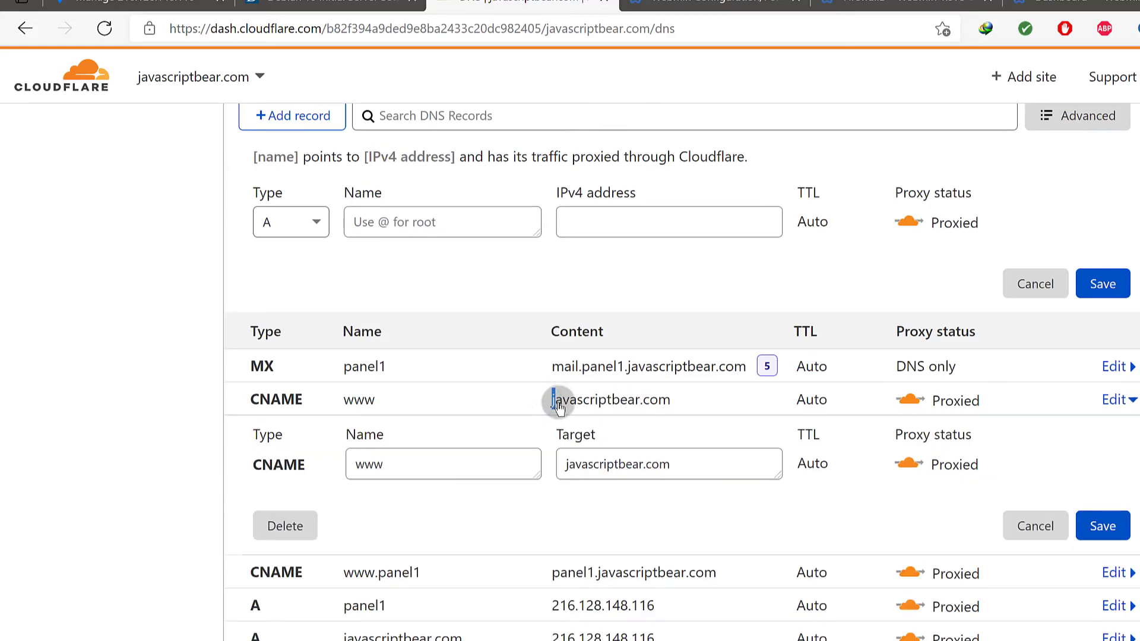
# Copy the domain name javascriptbear.com, then close the Webmin FirewallD tab
pyautogui.scroll(4, 558, 406)
pyautogui.moveTo(424, 274); pyautogui.dragTo(565, 283)
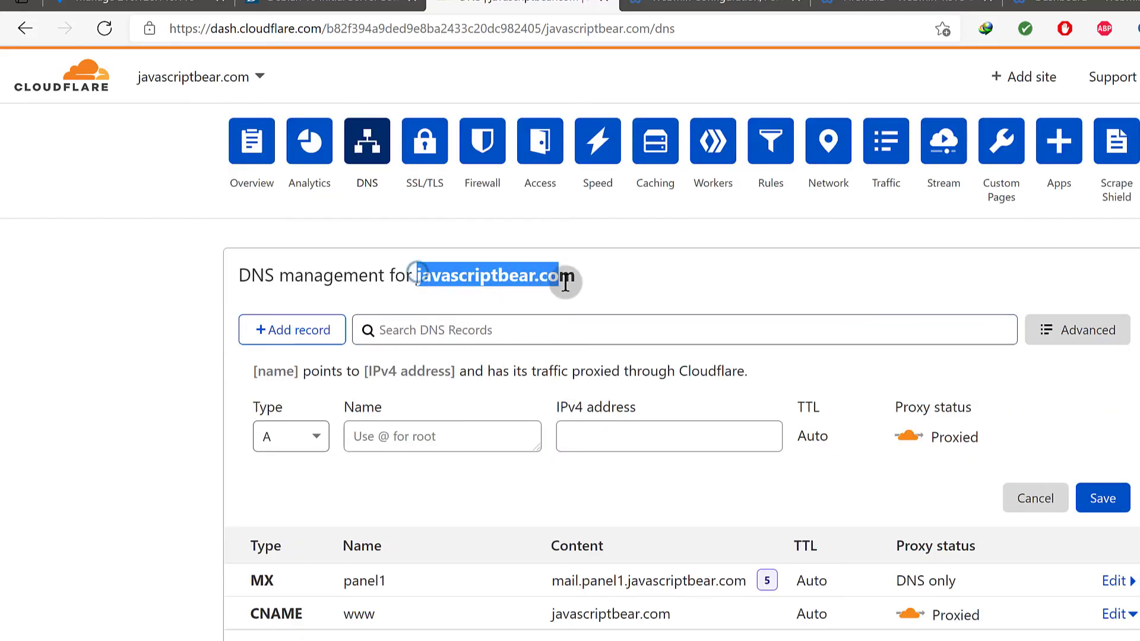
pyautogui.rightClick(565, 274)
pyautogui.click(615, 292)
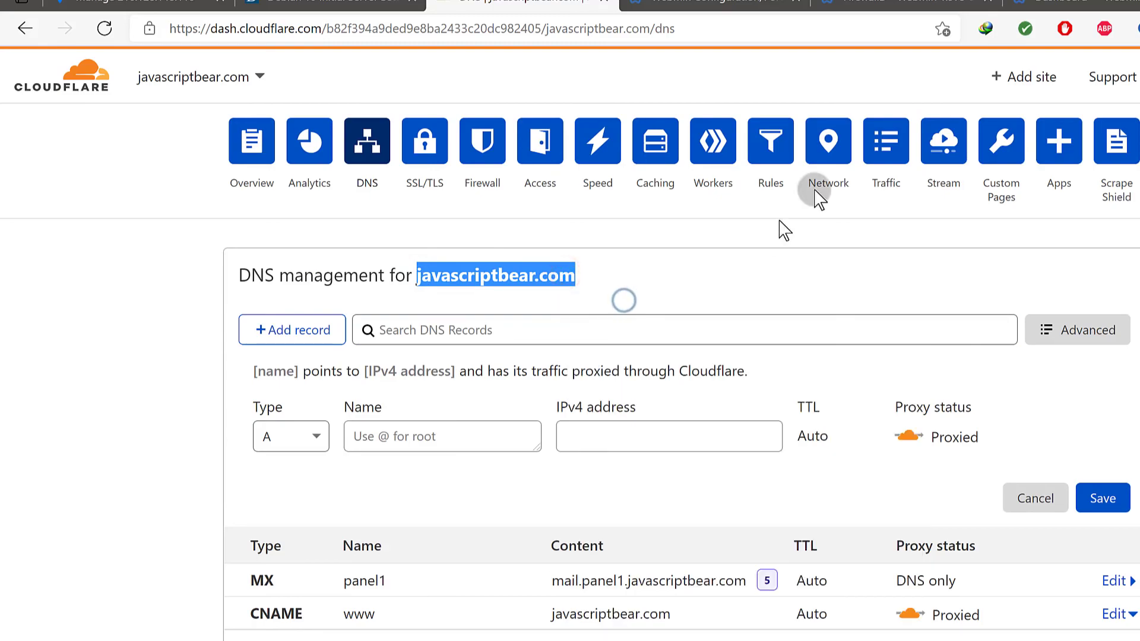
pyautogui.click(894, 9)
pyautogui.click(979, 6)
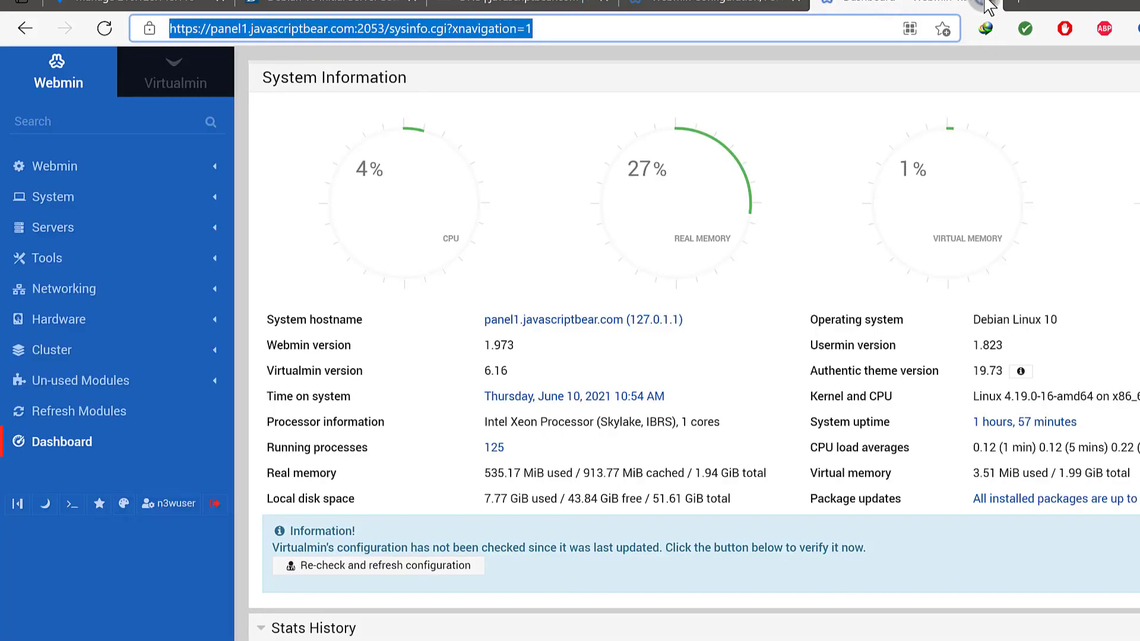